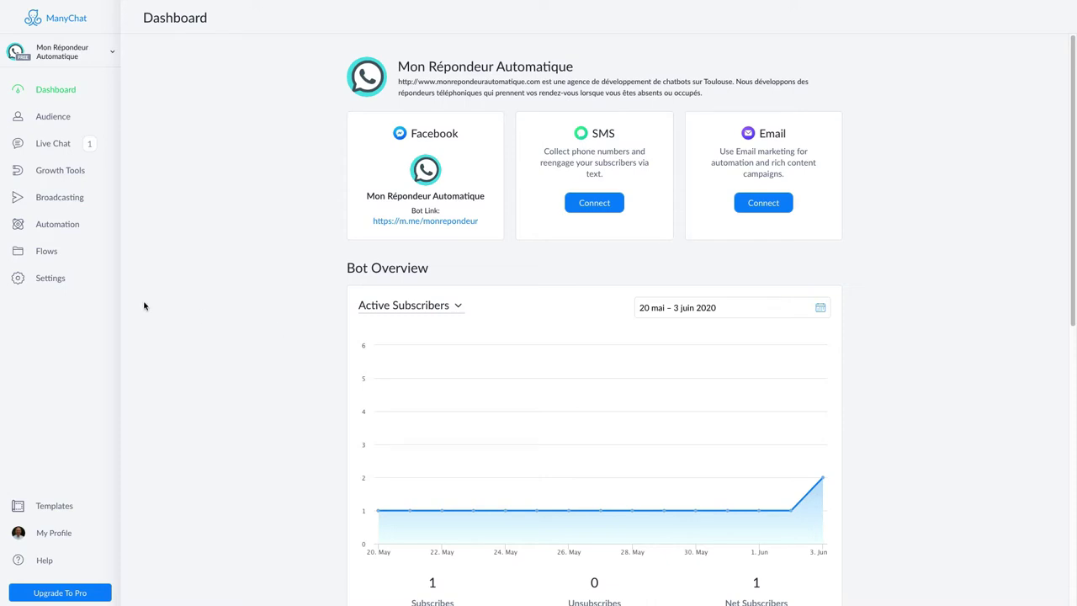
Step: In the Welcome Message automation, add a text block and an image block, with the image placed above the text
click(76, 225)
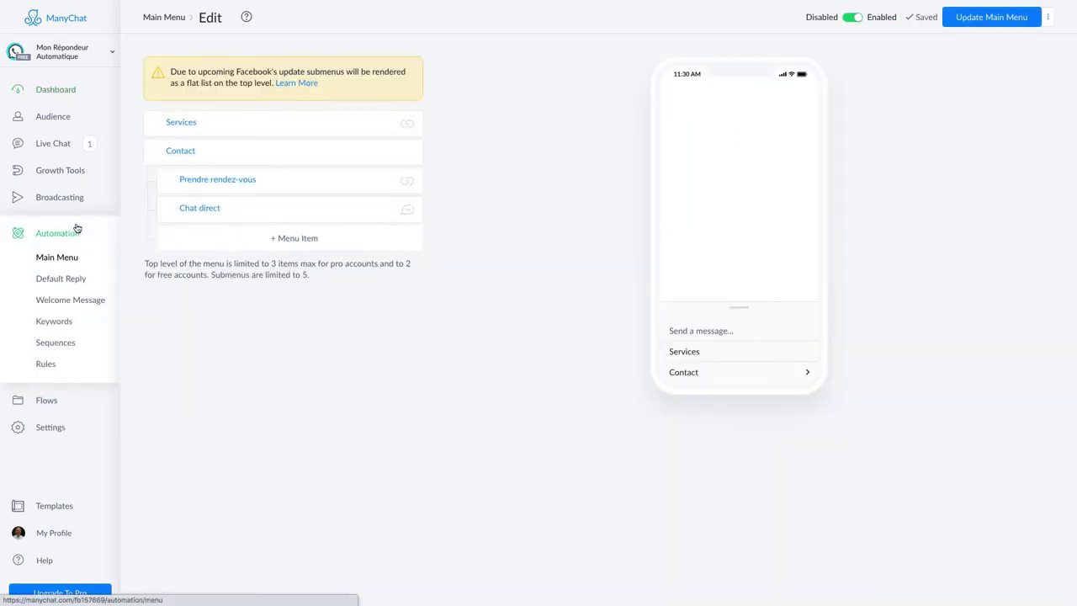
click(88, 304)
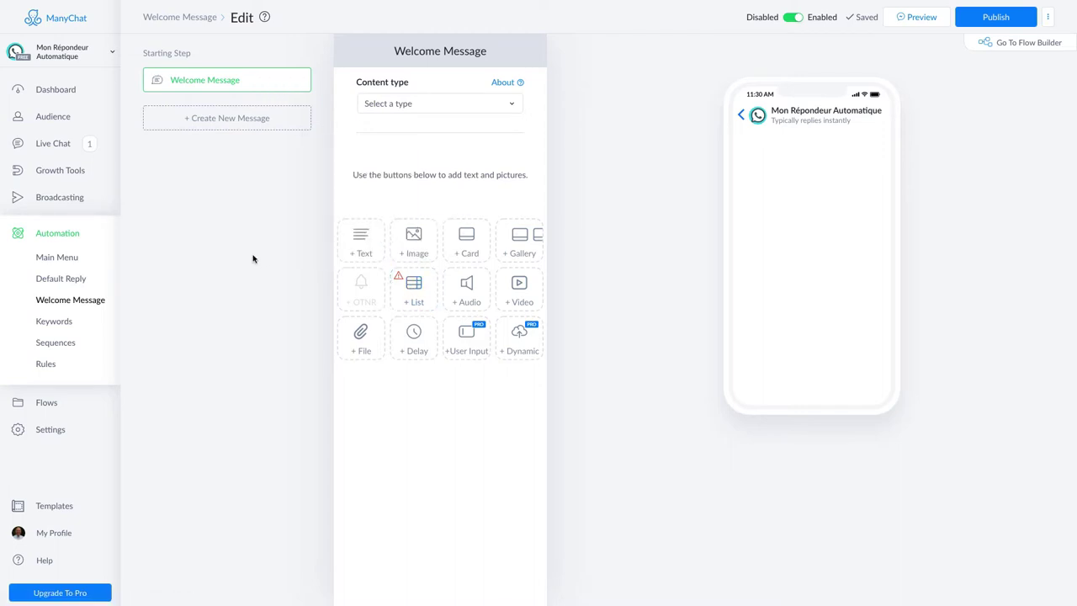
click(362, 243)
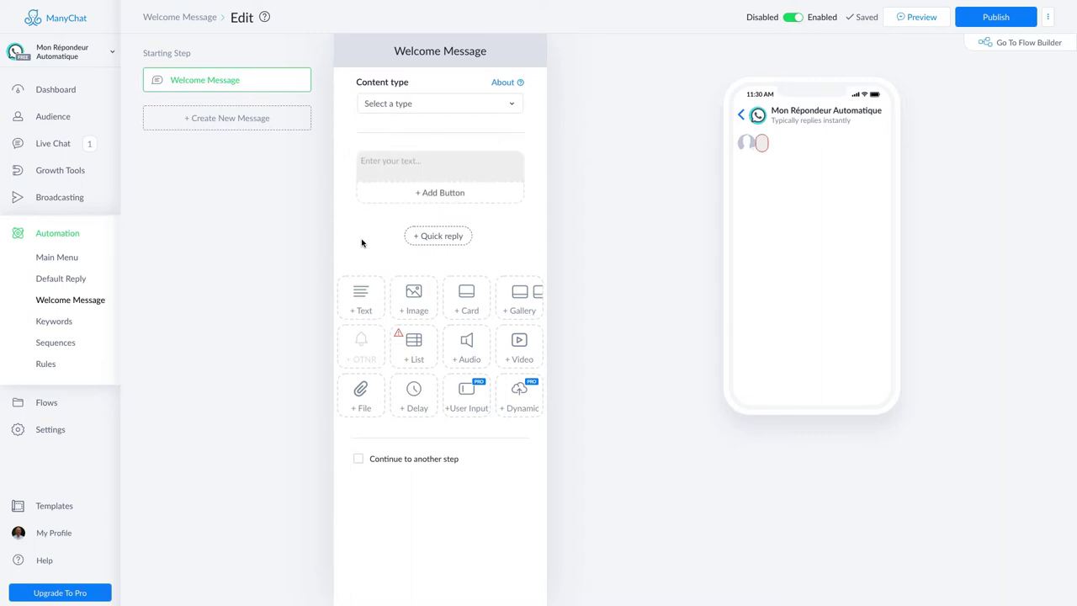
click(416, 301)
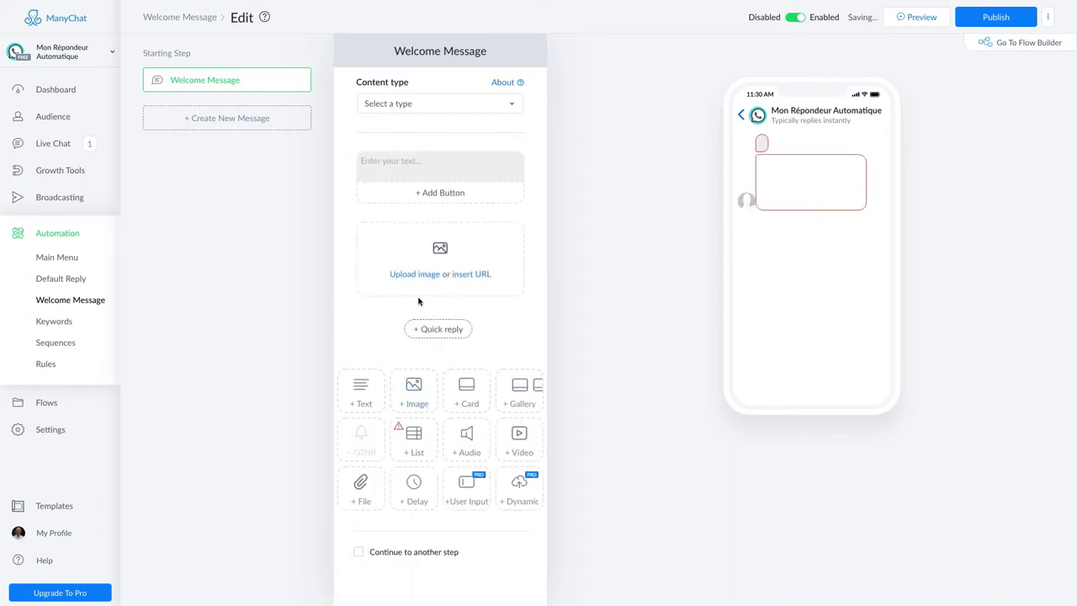
click(426, 162)
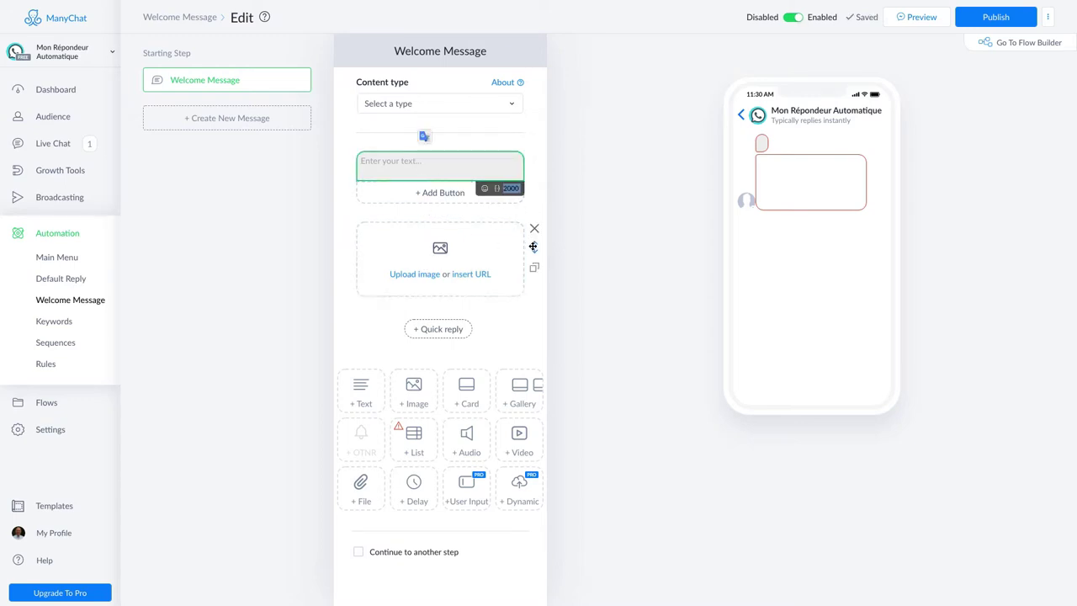
drag(533, 246, 505, 172)
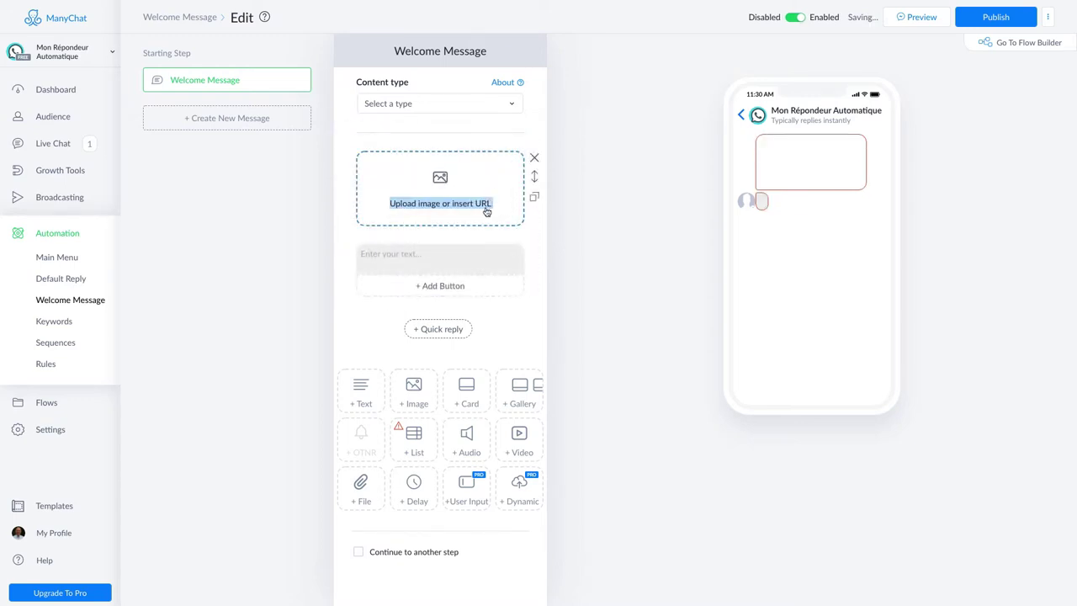
Step: Upload fitness.jpg from the Téléchargements folder into the welcome message's image block
click(426, 204)
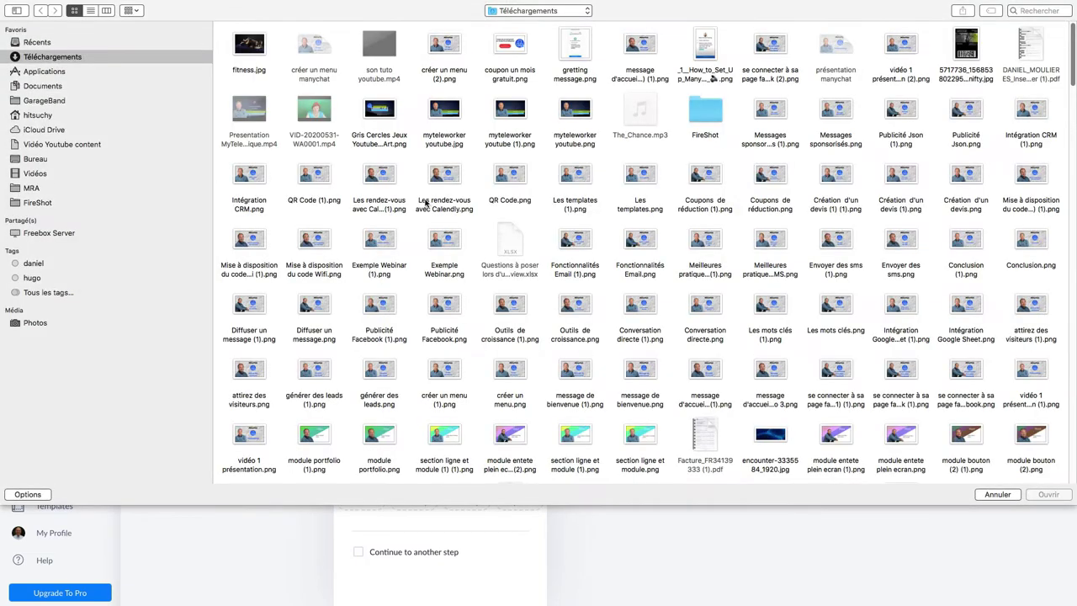
click(248, 49)
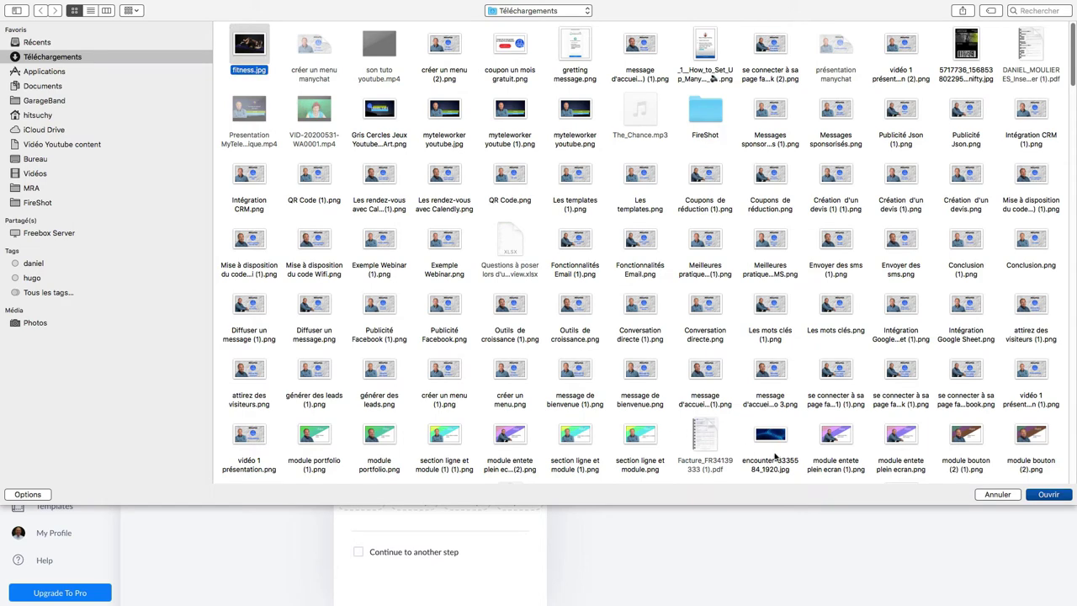
click(1049, 495)
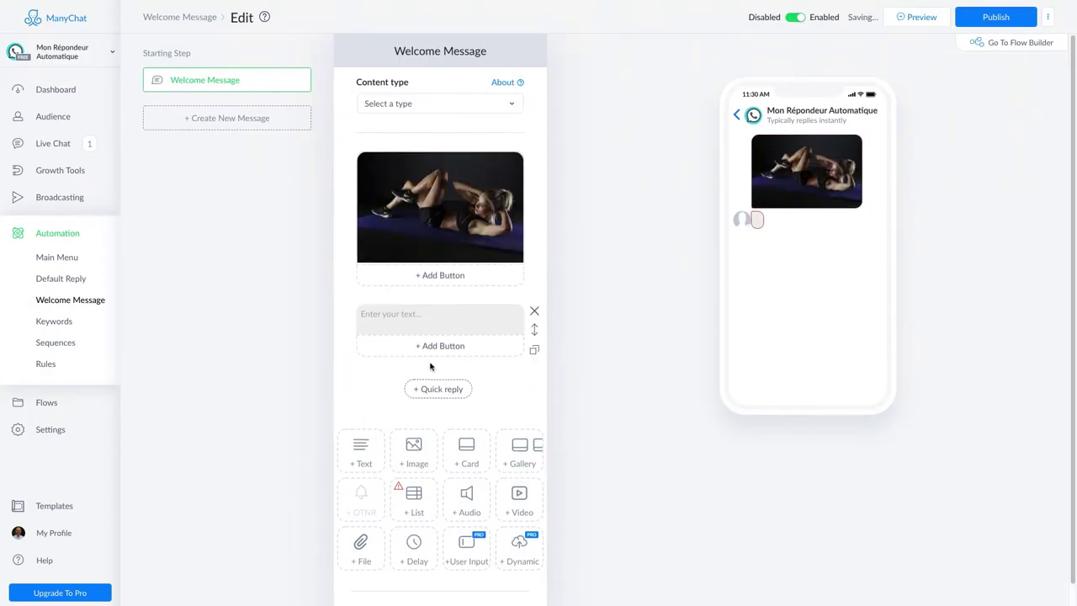
Step: Begin the welcome text with "Bonjour" followed by the First Name variable
click(411, 326)
click(411, 315)
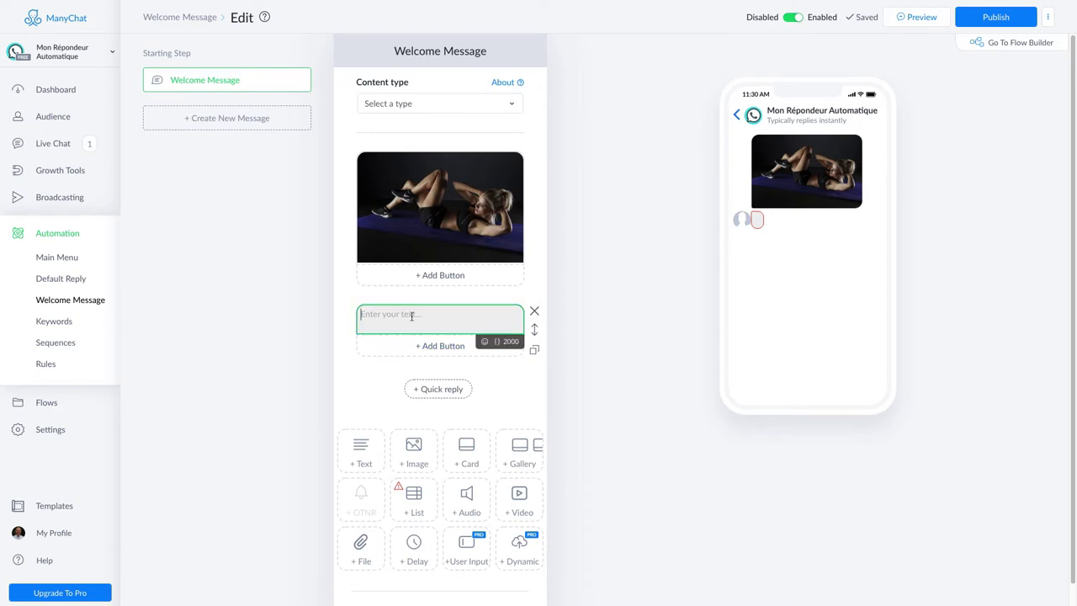
text(Bonjour)
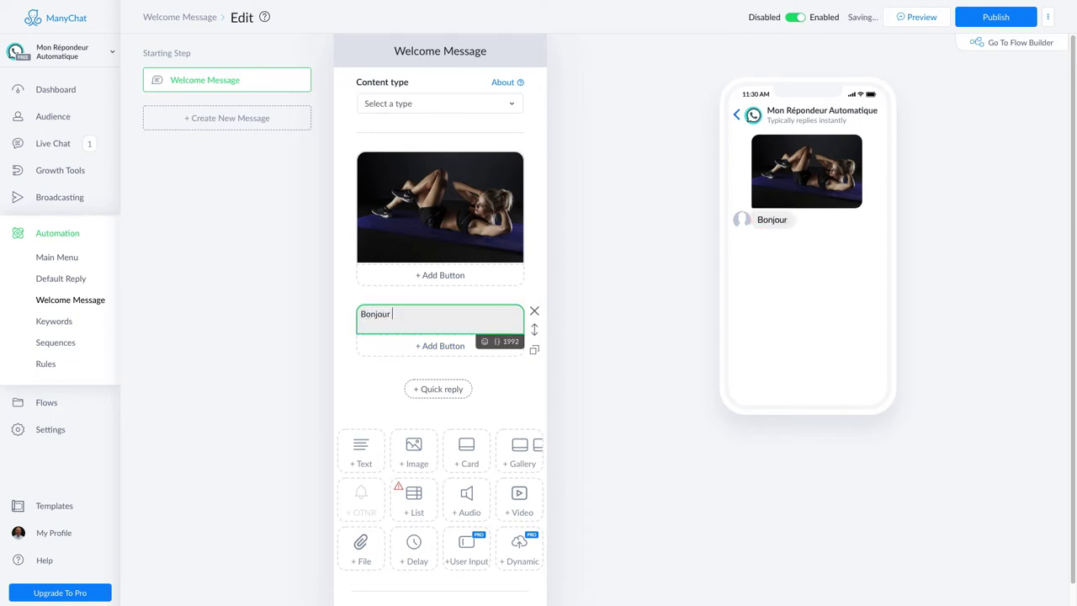
click(496, 341)
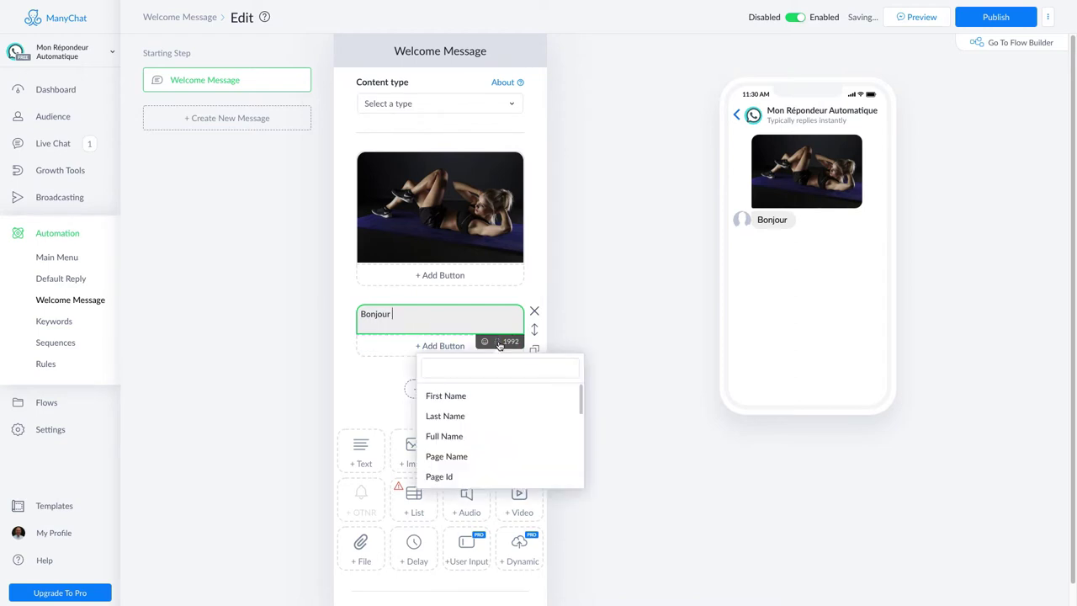
click(476, 403)
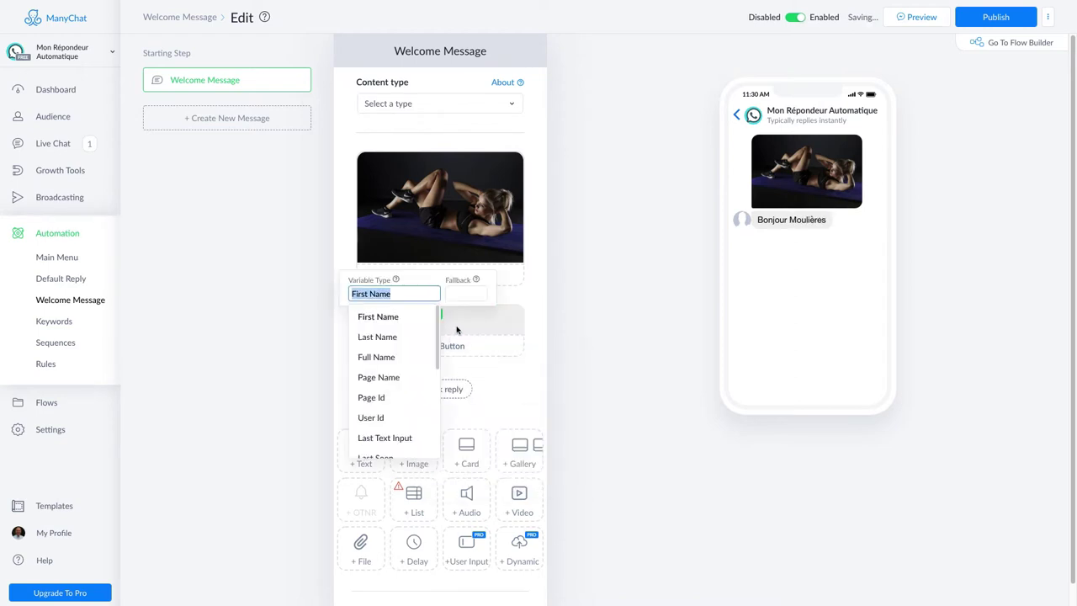
click(394, 320)
click(460, 315)
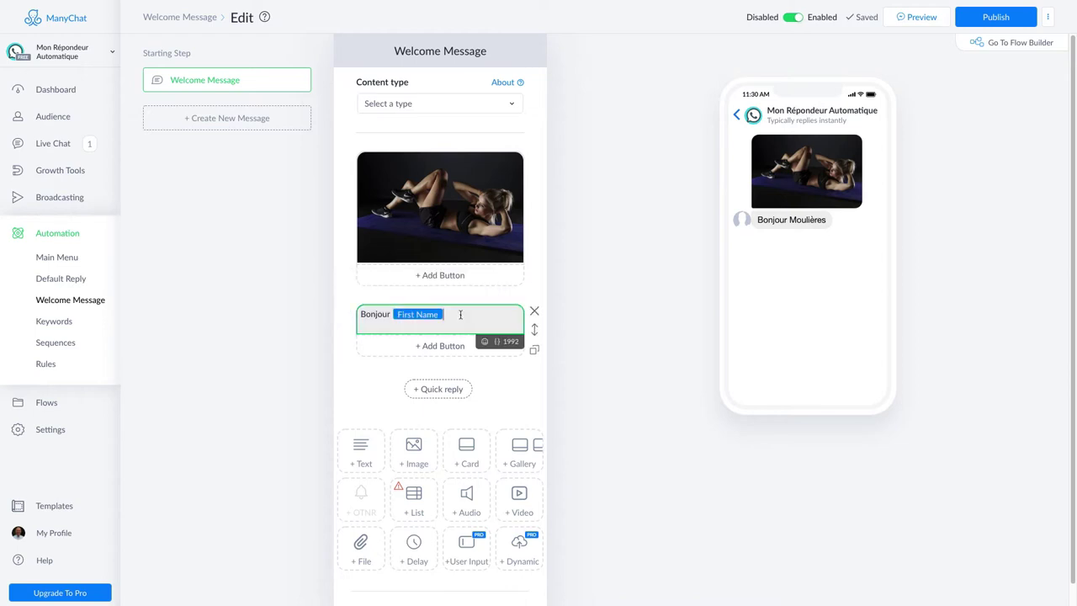
Step: End the greeting with a period and add a line introducing the bot by name as "le bot de la salle de Fitness."
text(.)
key(Return)
text(Je s)
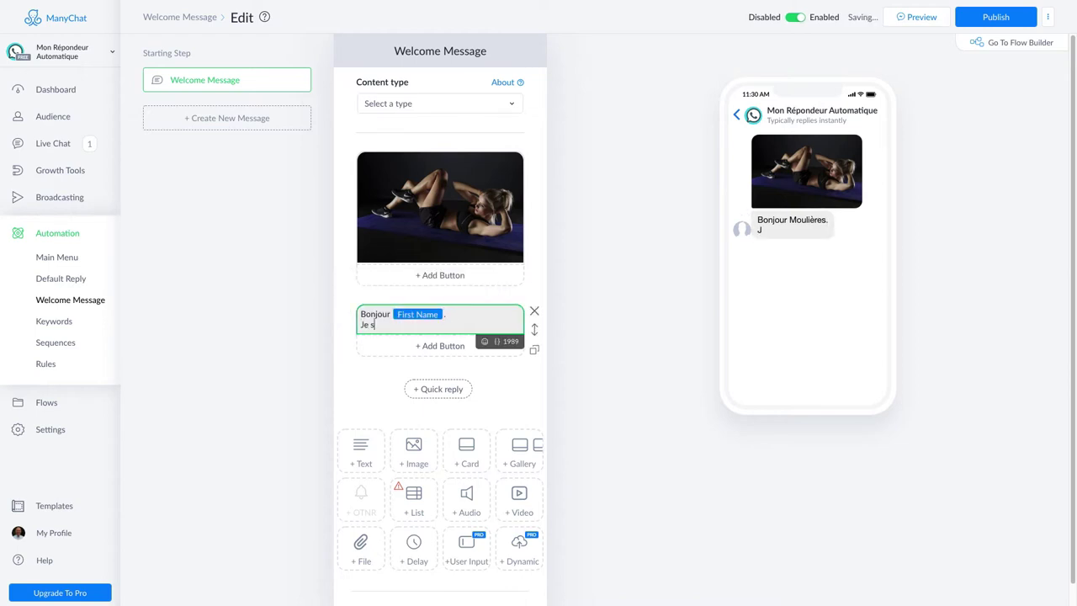
text(uis Marie )
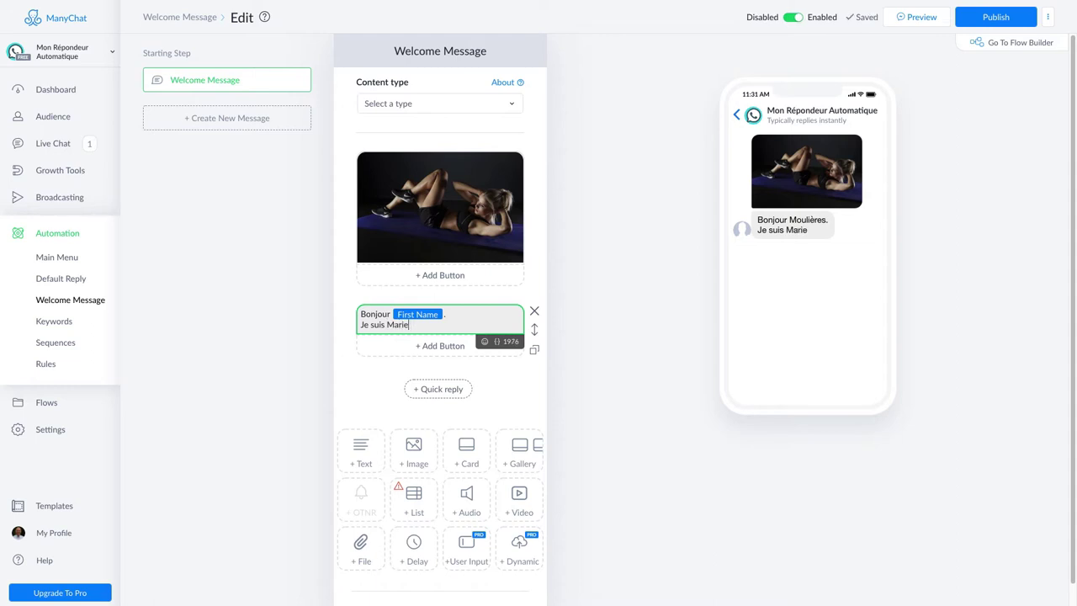
text(. le bot)
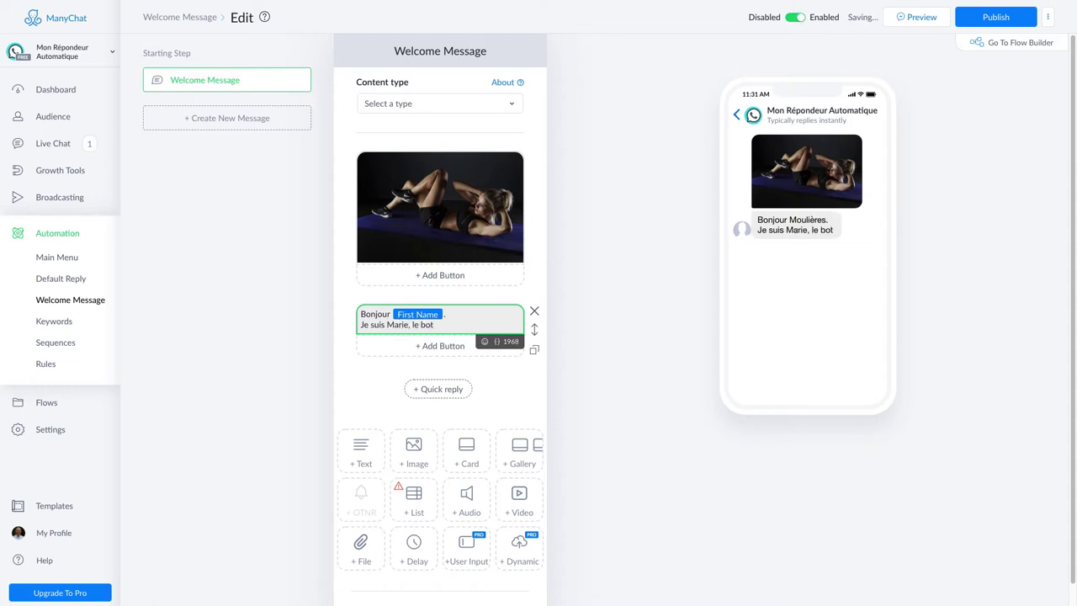
text( de la sall)
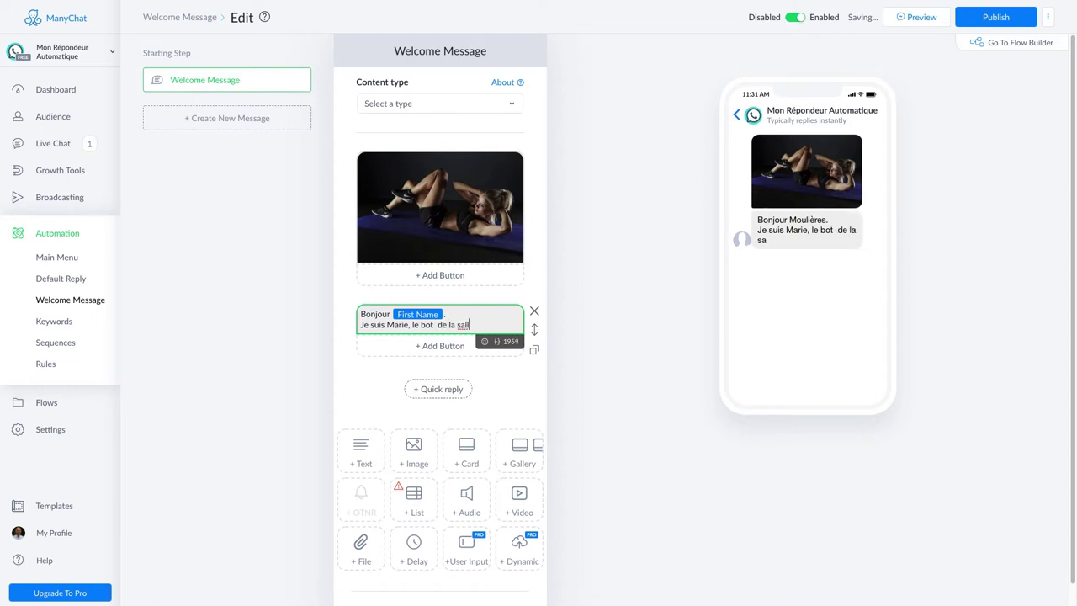
text(e de filtness.)
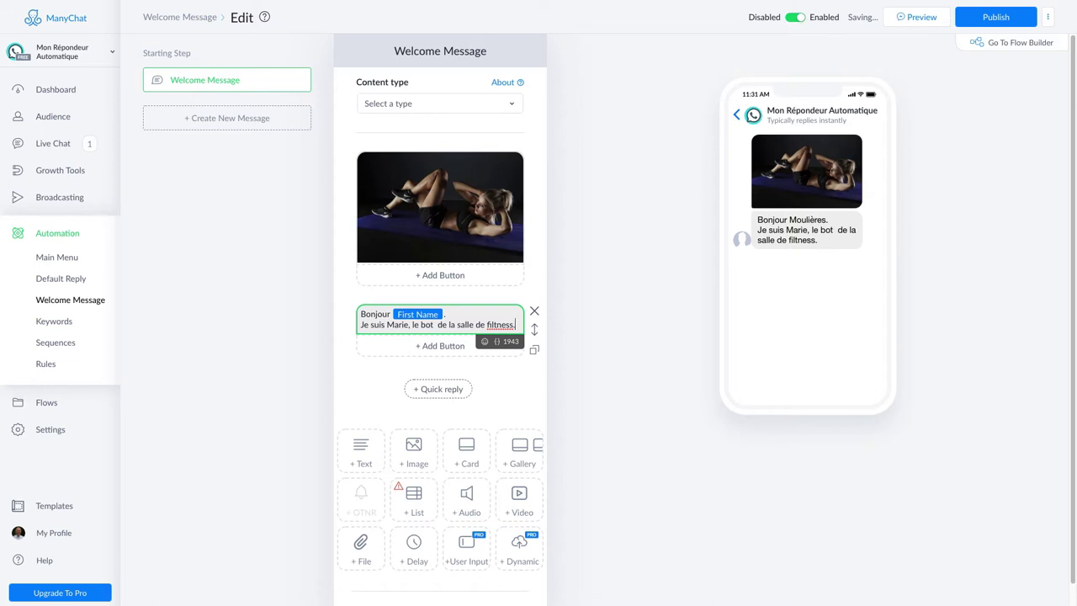
key(BackSpace)
key(Left)
key(BackSpace)
text(F)
Step: Continue the text with "Je suis à ta disposition pour répondre à tes questions." and a new line "Que souhaites tu ?"
key(Return)
text(Je suis )
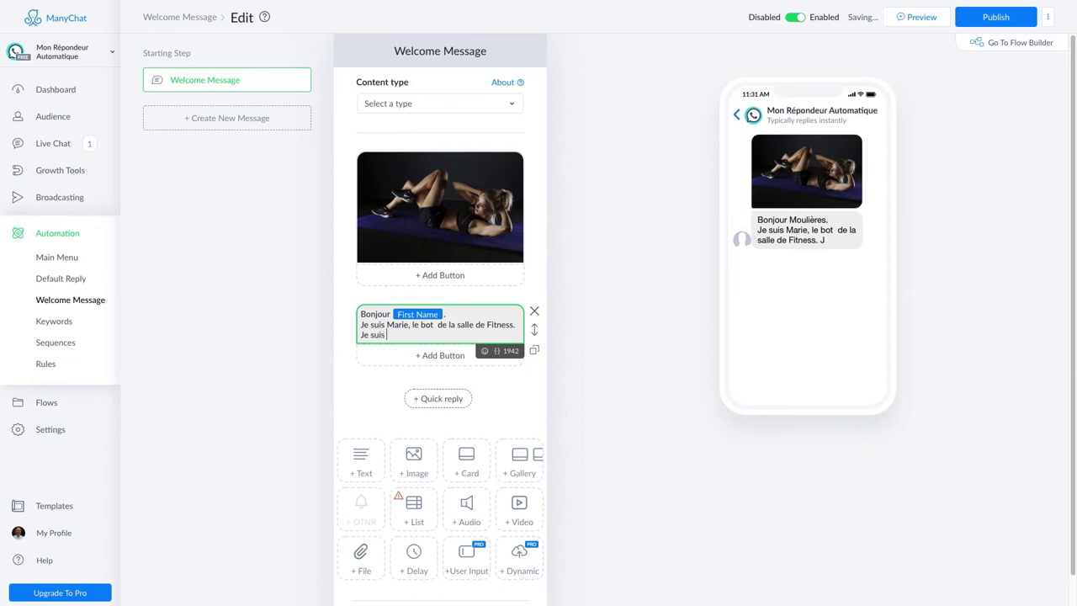
text(à)
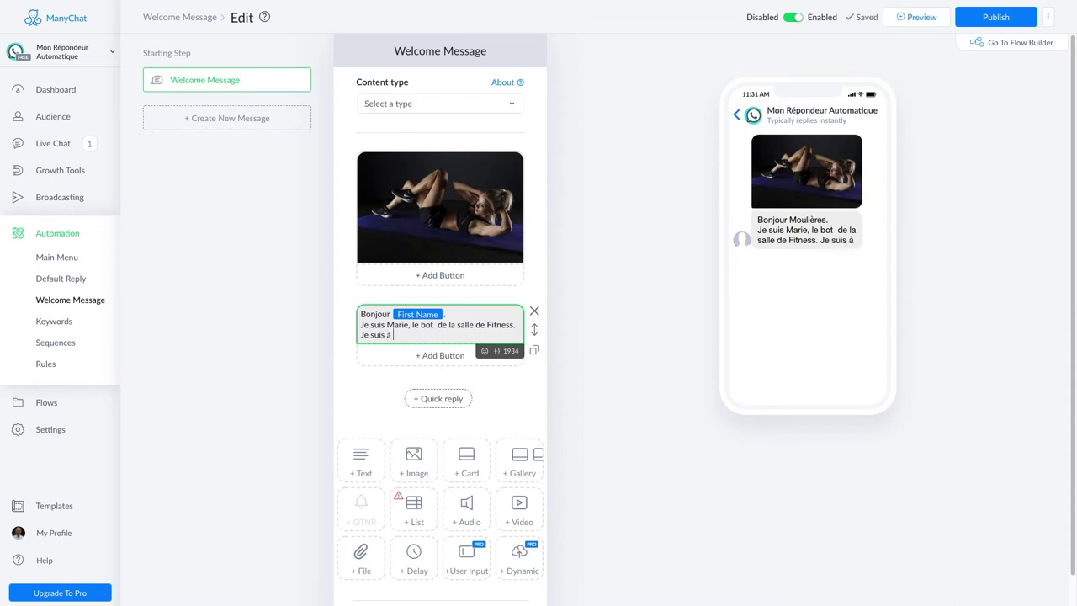
text( ta disposi)
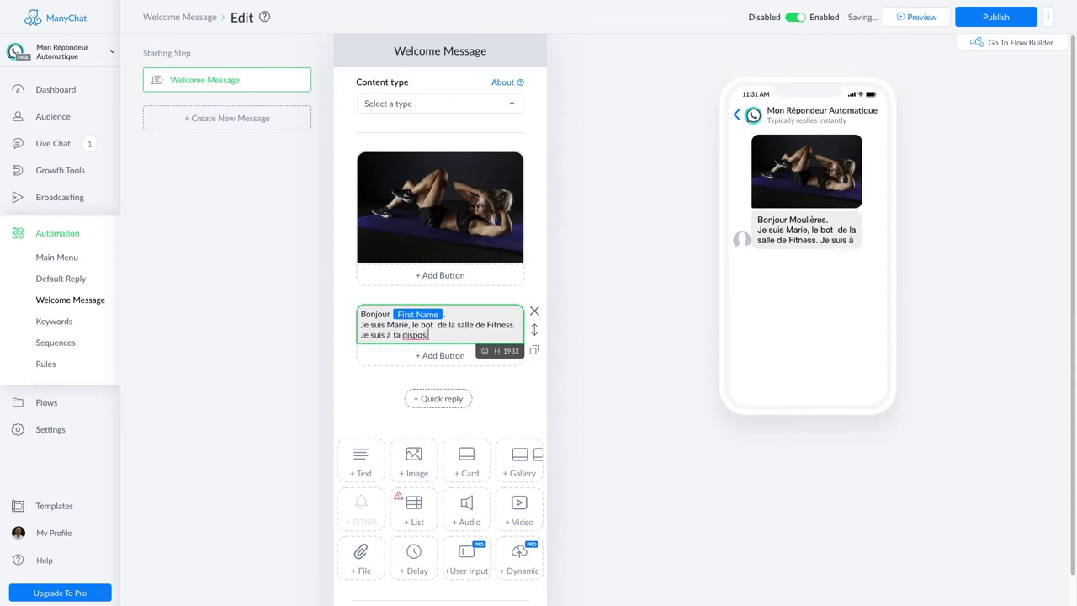
text(tion pou)
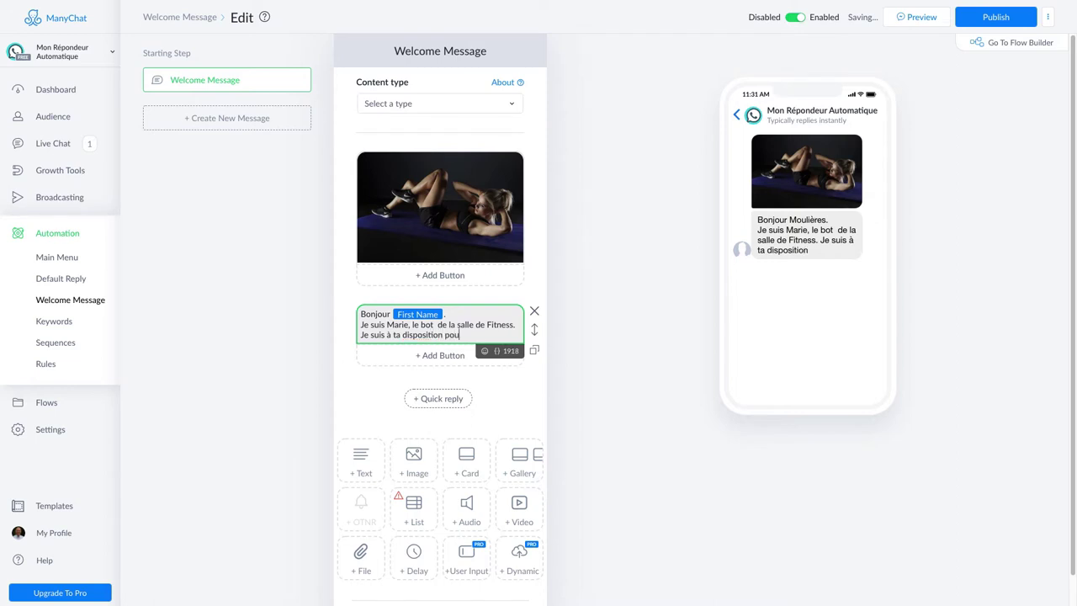
text(r répondre à tes)
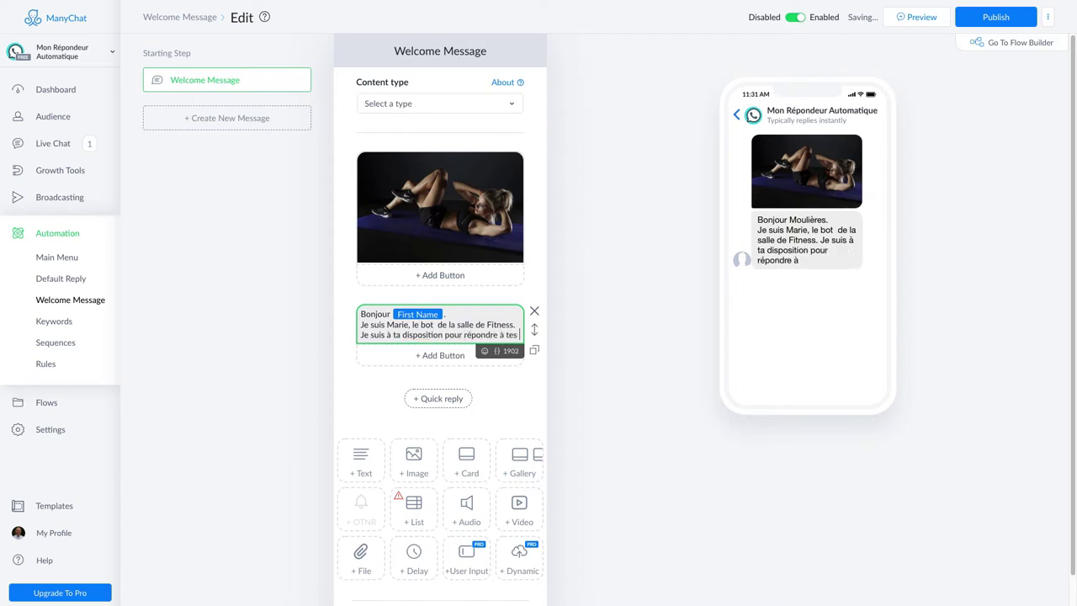
text( questions.)
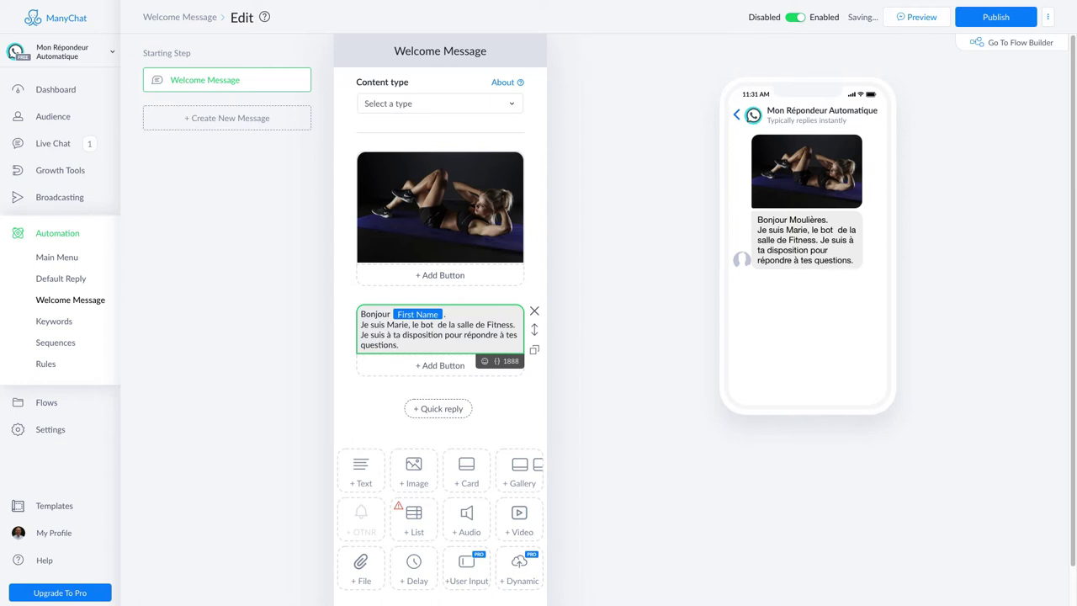
key(Return)
text(Que souhaites tu ?)
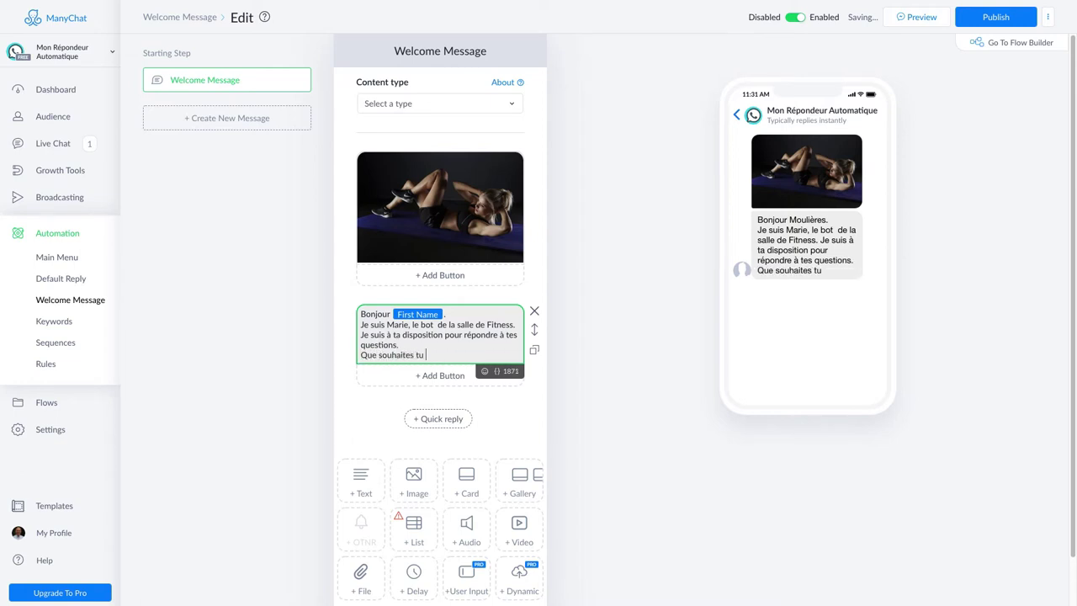
click(439, 376)
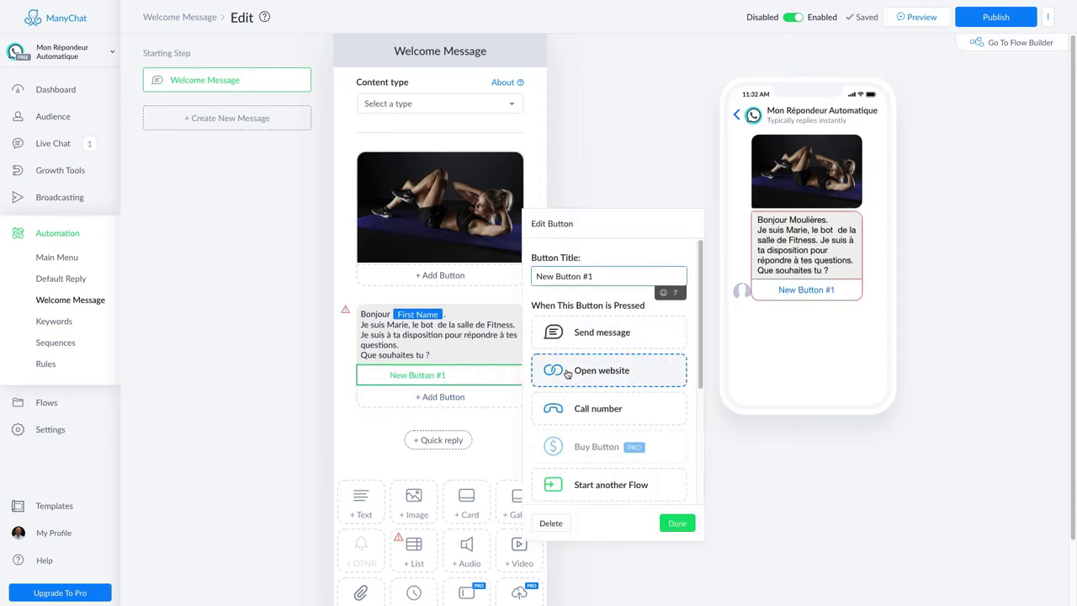
mouse_move(701, 373)
mouse_down()
mouse_move(705, 467)
mouse_move(705, 364)
mouse_up()
click(620, 380)
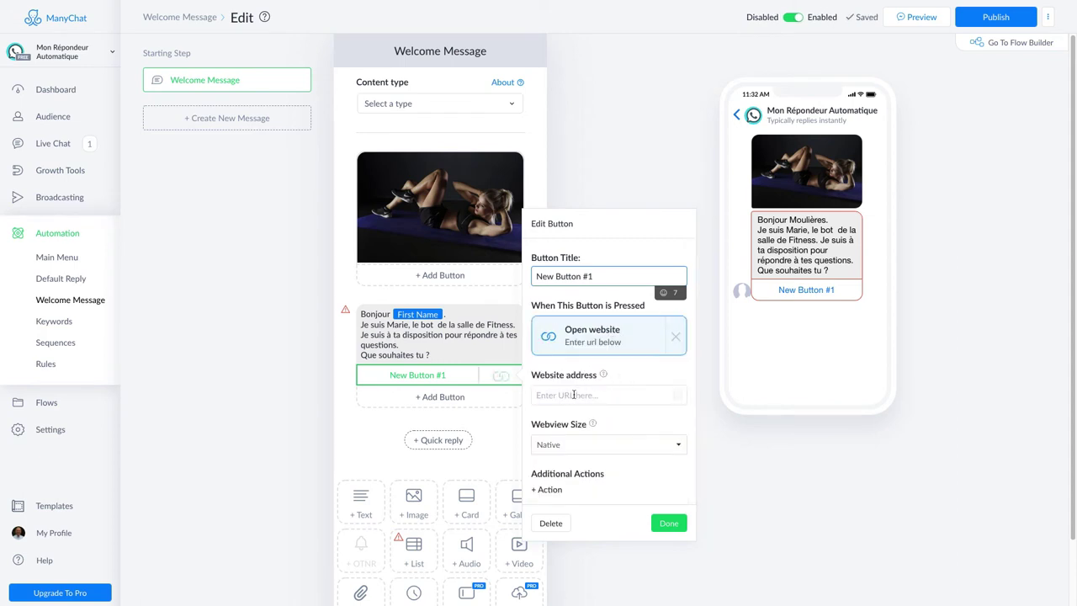
click(574, 394)
text(http://)
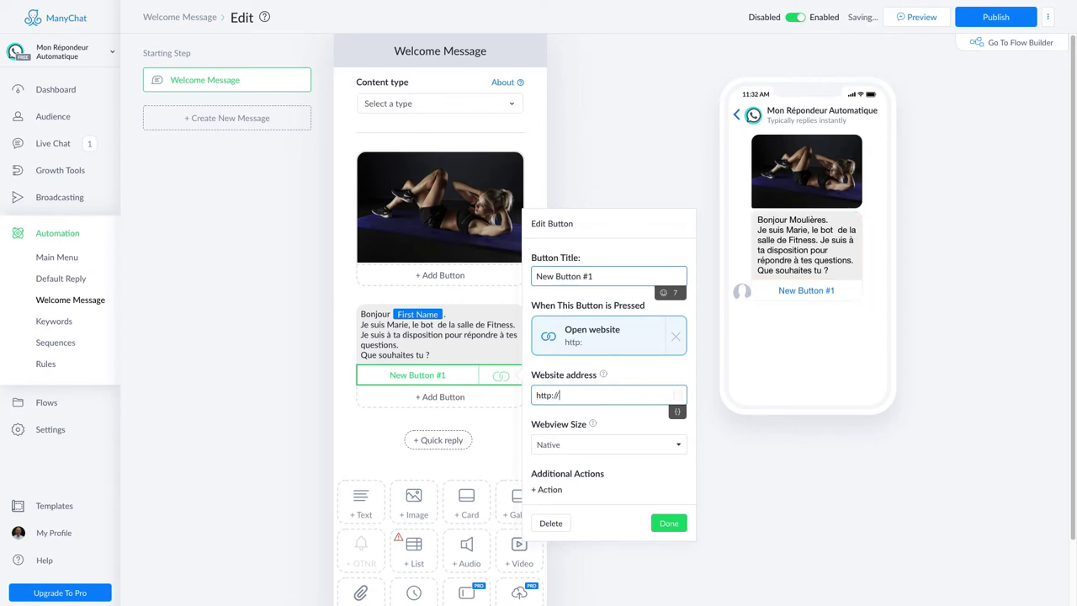
text(www.mariefitness)
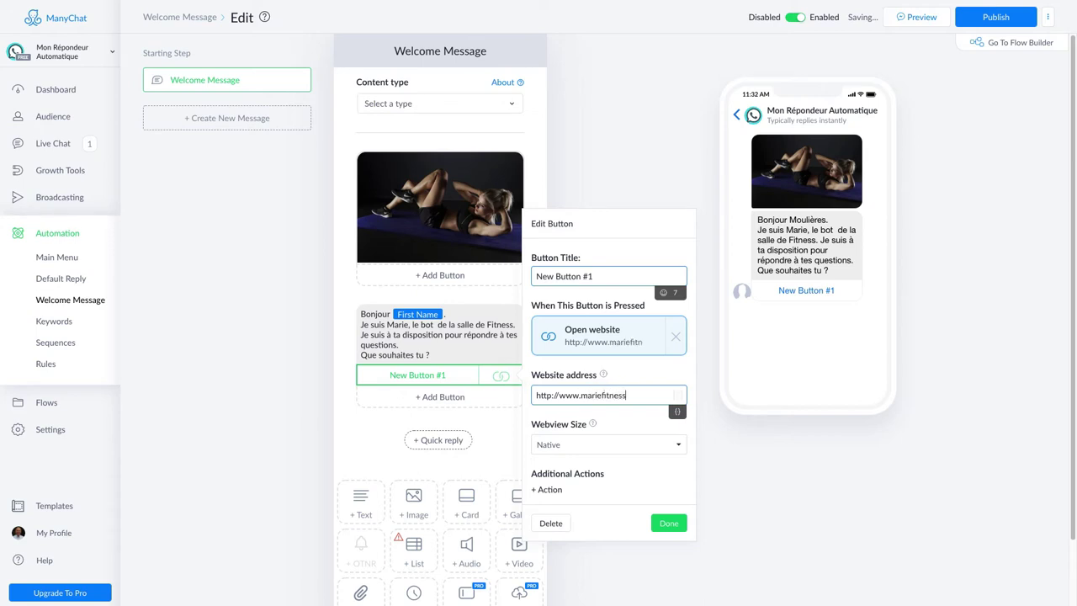
triple_click(588, 276)
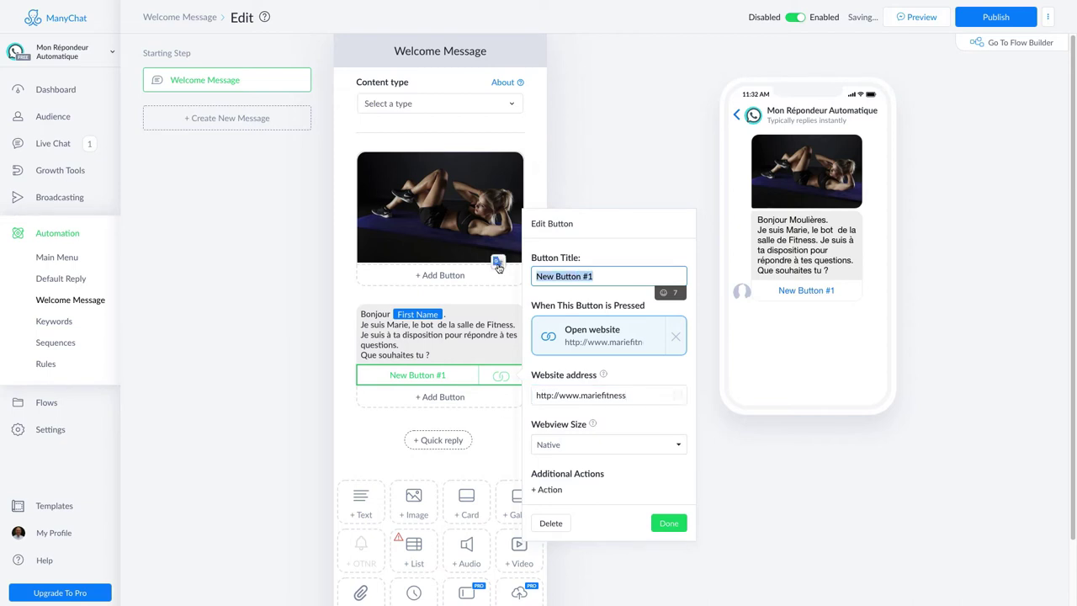
text(Site web)
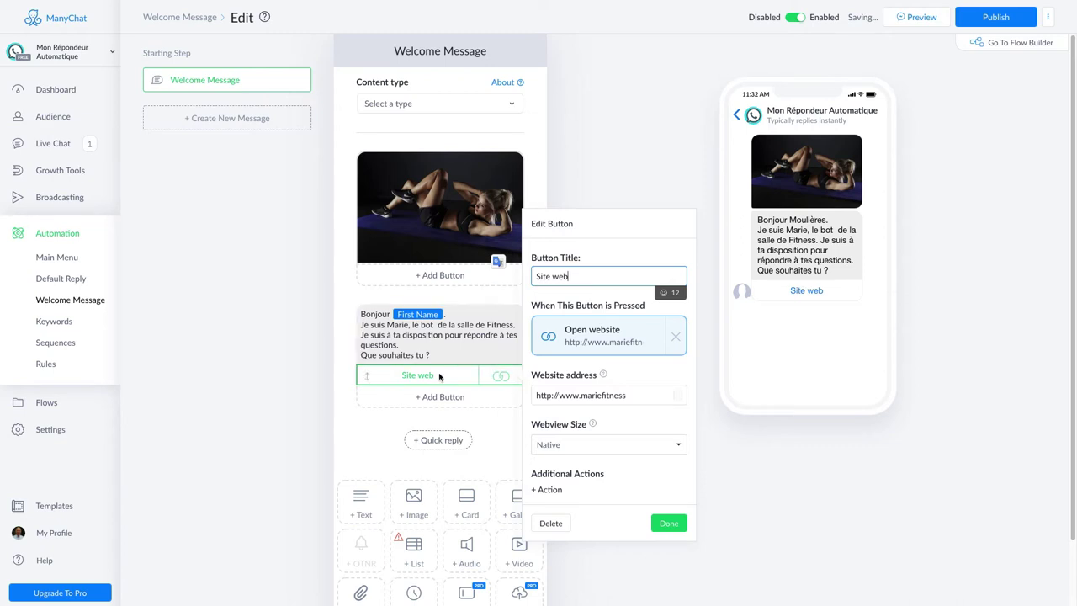
click(669, 523)
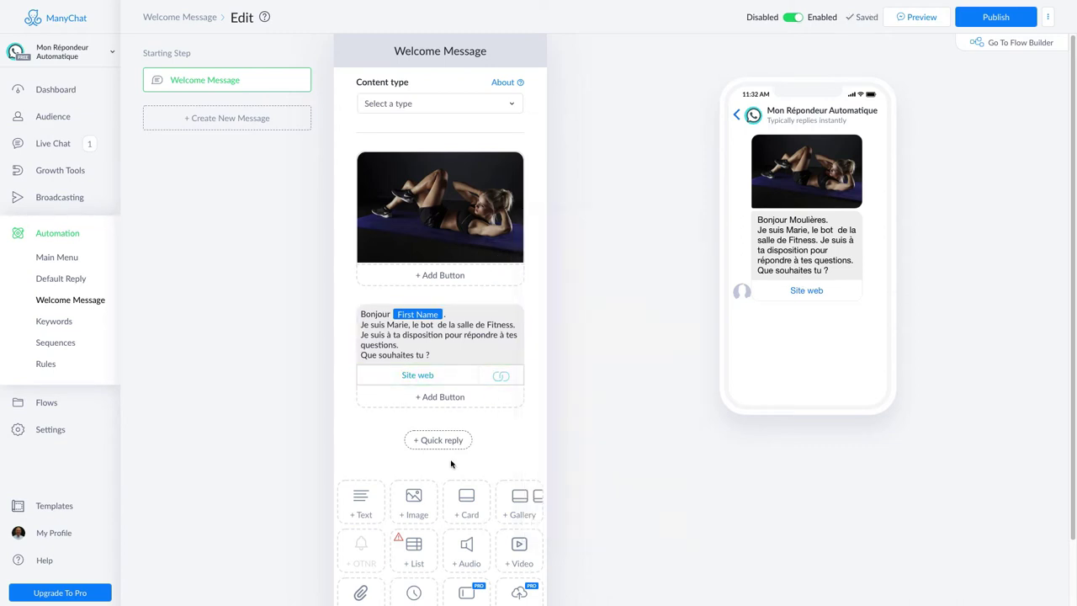
Step: Add a second button titled "Challenge Fitness" under the welcome text and make it start another flow
click(438, 397)
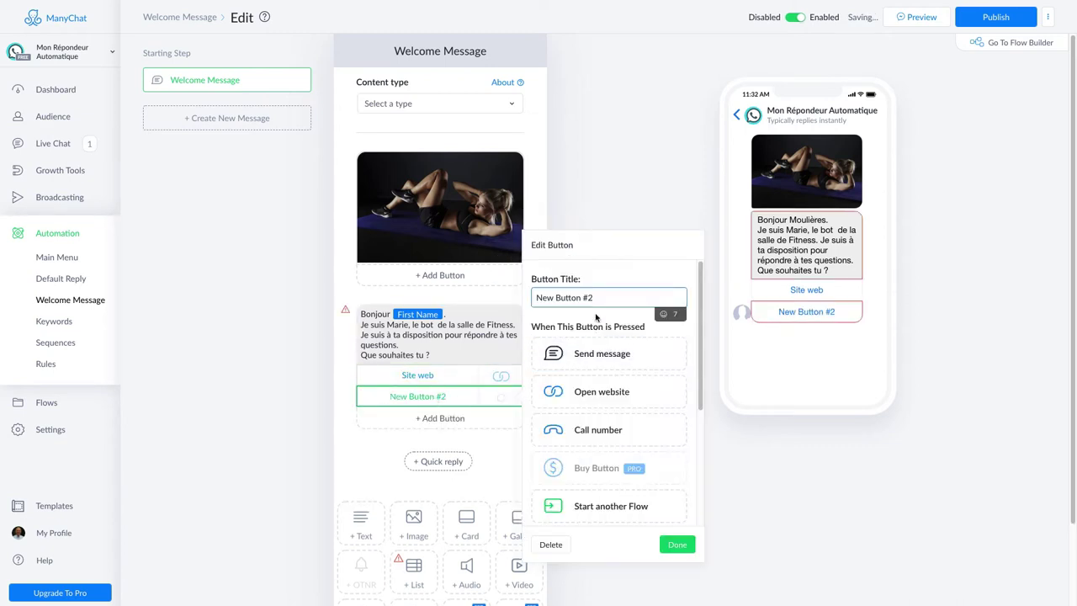
drag(602, 298, 519, 296)
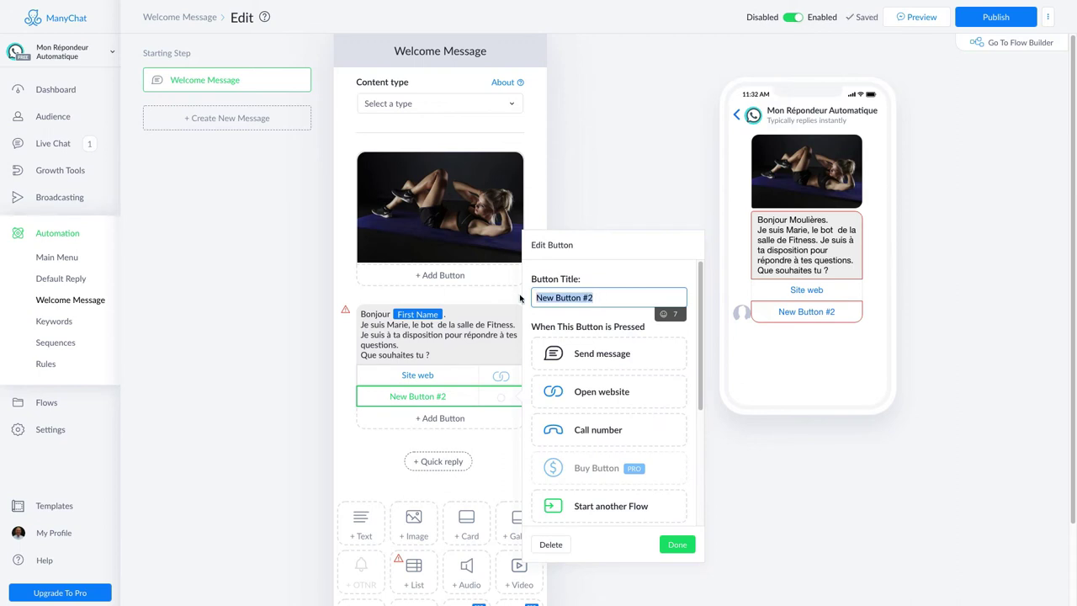
text(Chan)
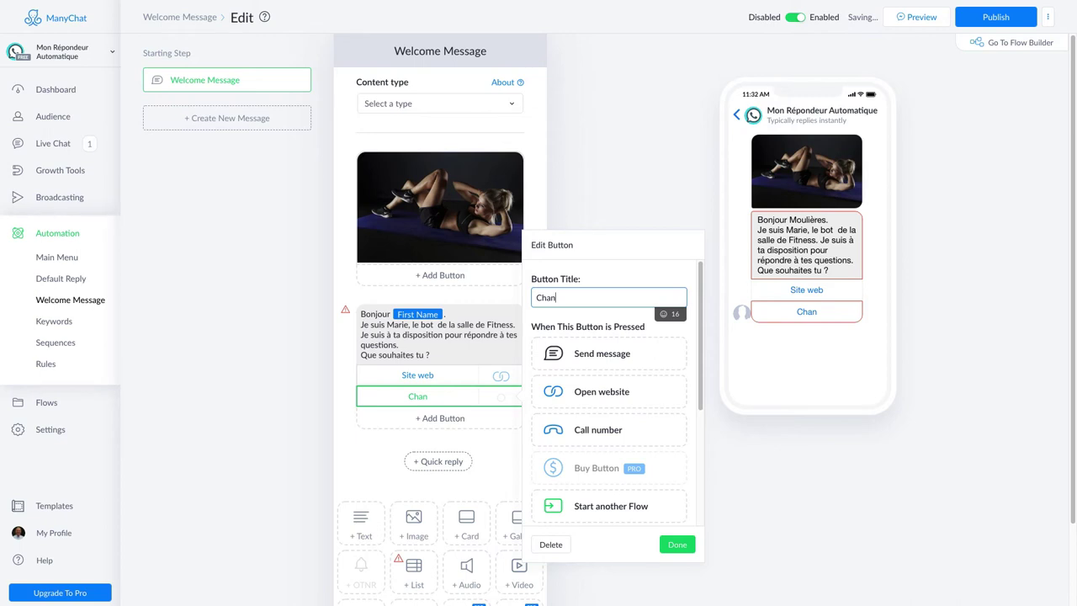
key(BackSpace)
text(llenge Fintness)
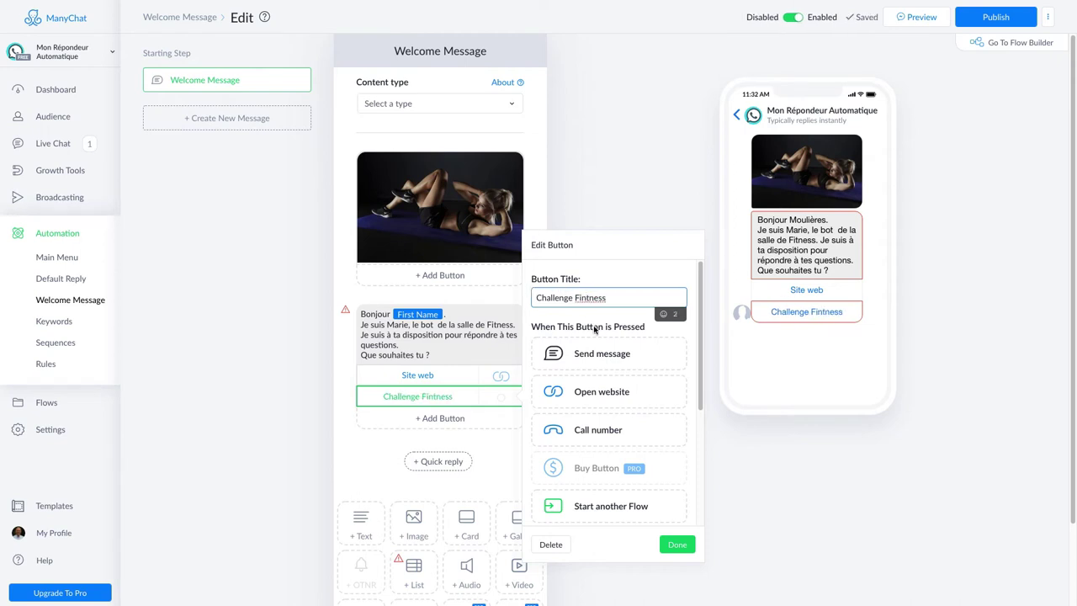
key(Delete)
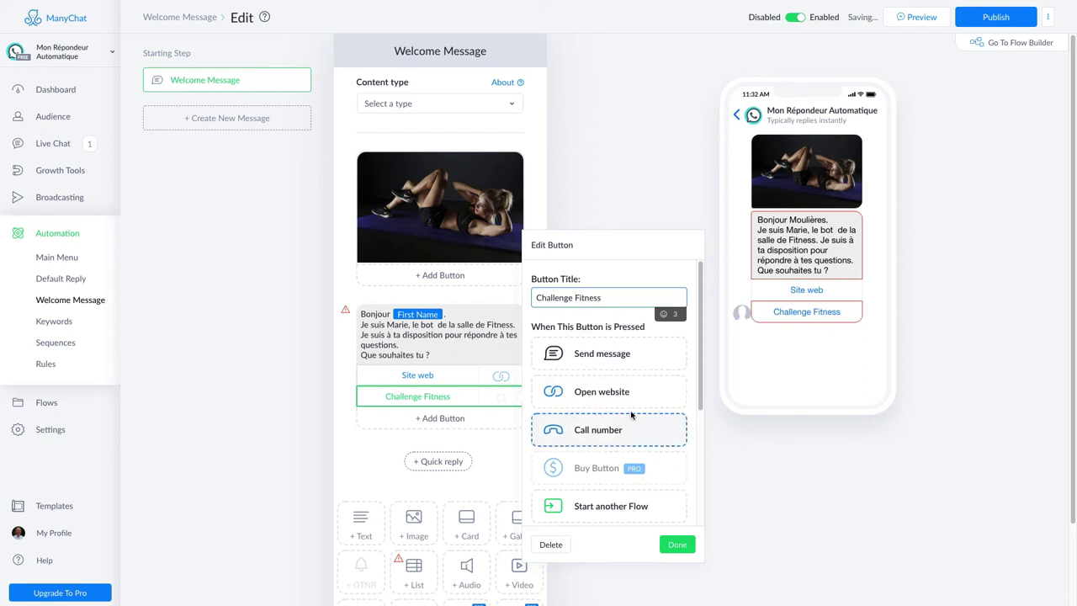
click(630, 507)
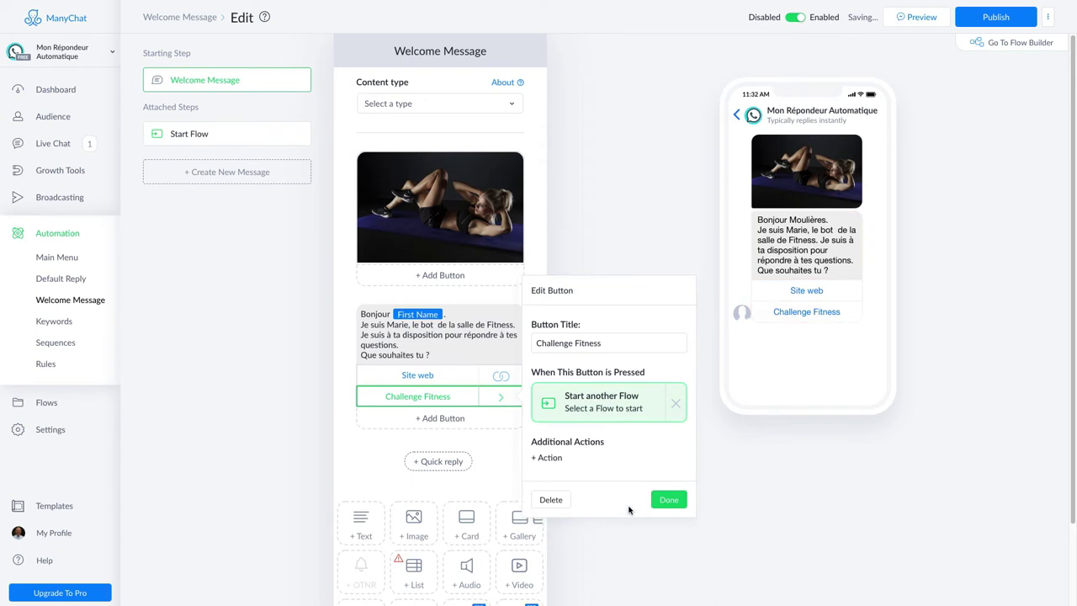
Step: Create a folder named "Fitness challenge" while picking a flow for the Challenge Fitness button, and return to the welcome message
click(587, 397)
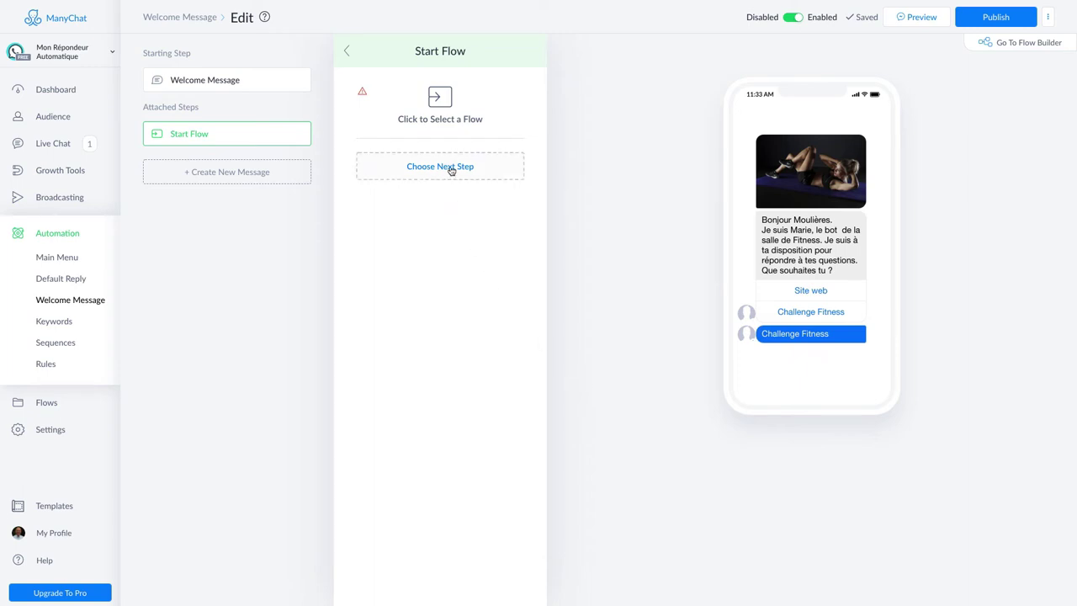
click(434, 100)
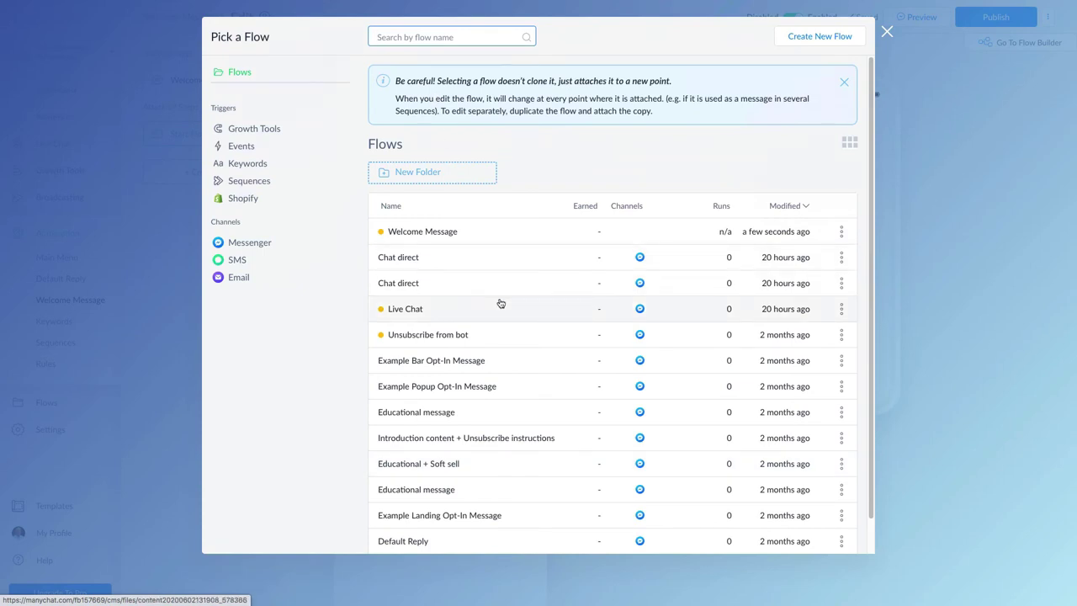
click(436, 173)
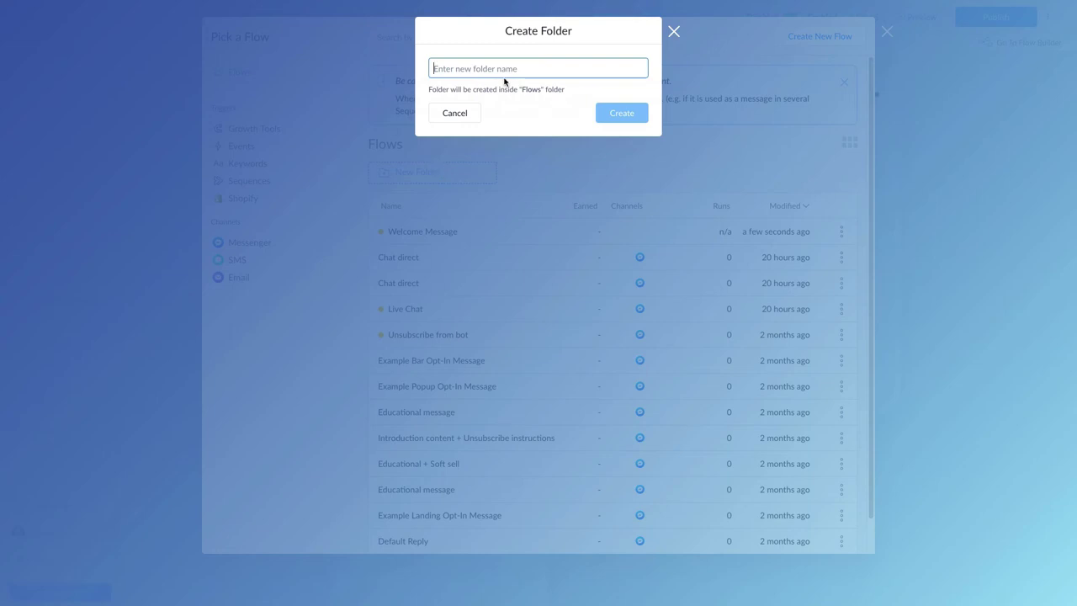
text(F)
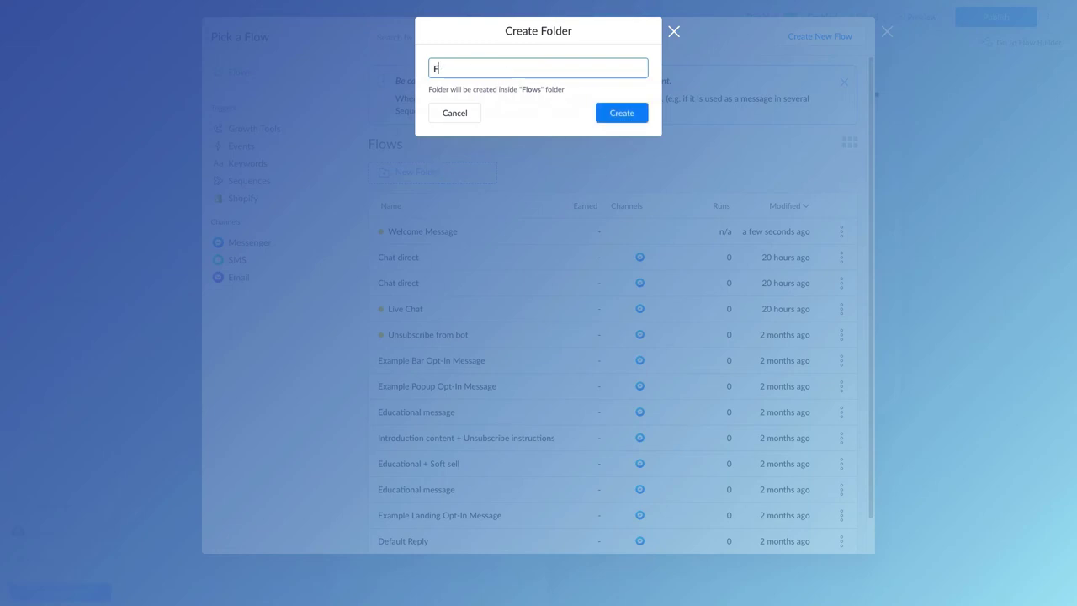
text(itness challenge)
click(627, 117)
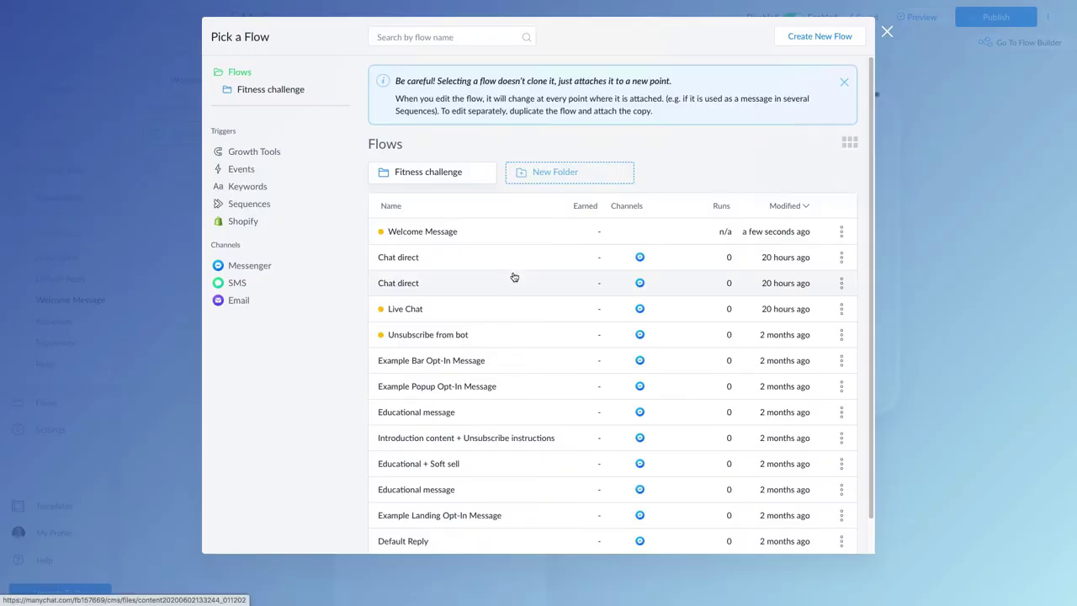
click(514, 277)
click(345, 51)
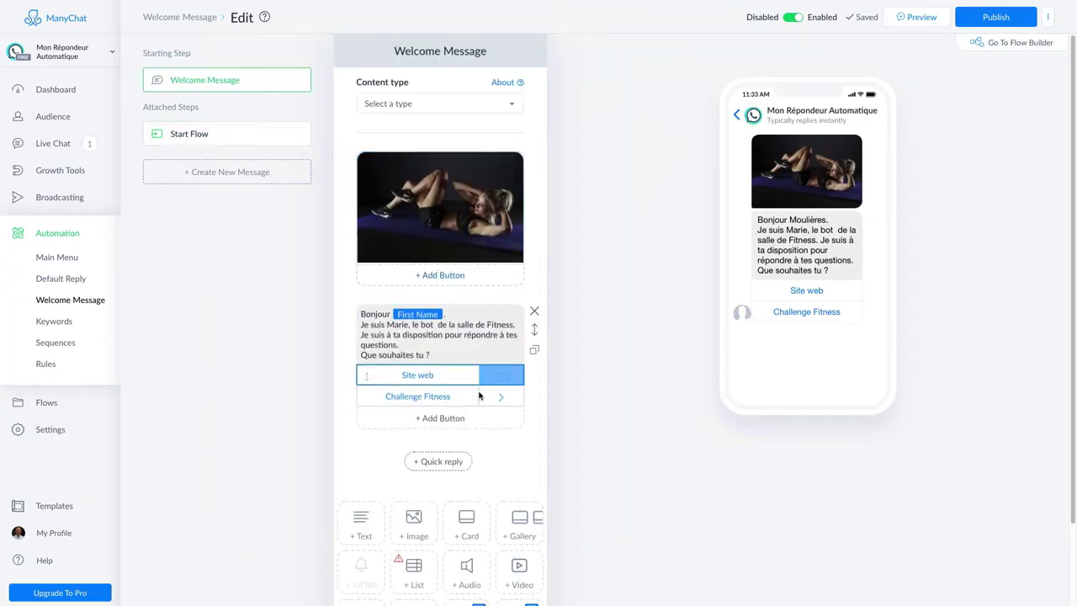
Step: Add a third button titled "Contact" under the welcome text with the additional action "Mark conversation as Open"
click(471, 419)
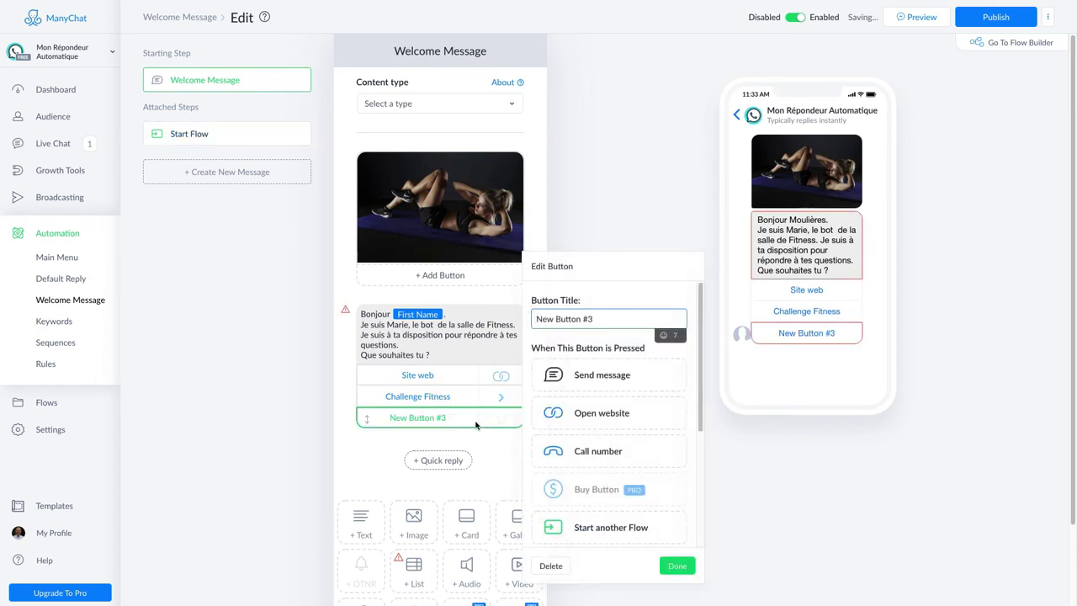
drag(602, 318, 535, 319)
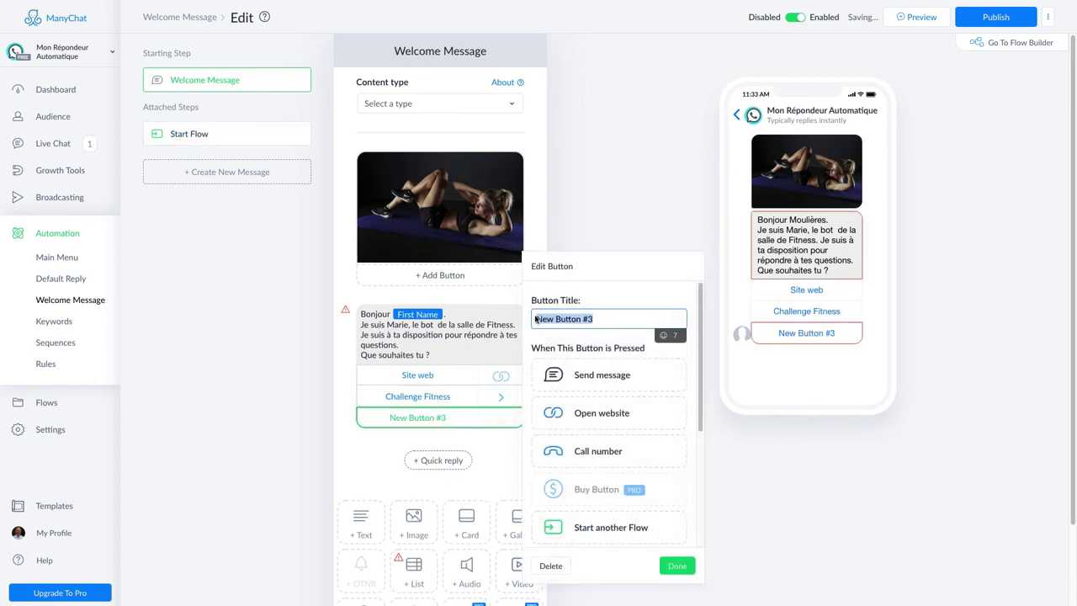
text(Contact)
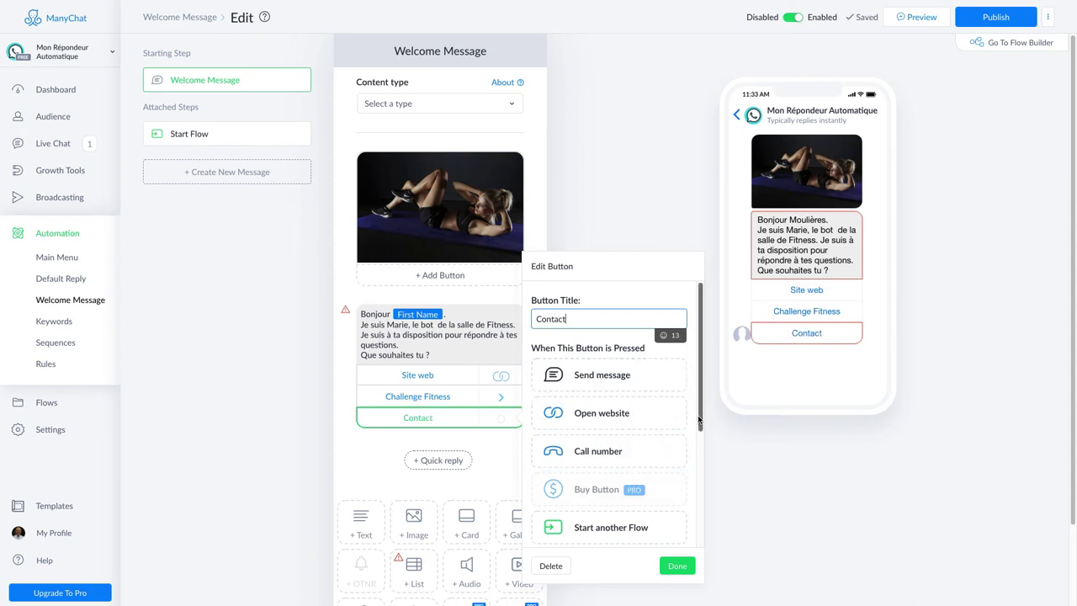
drag(698, 418, 694, 536)
click(551, 532)
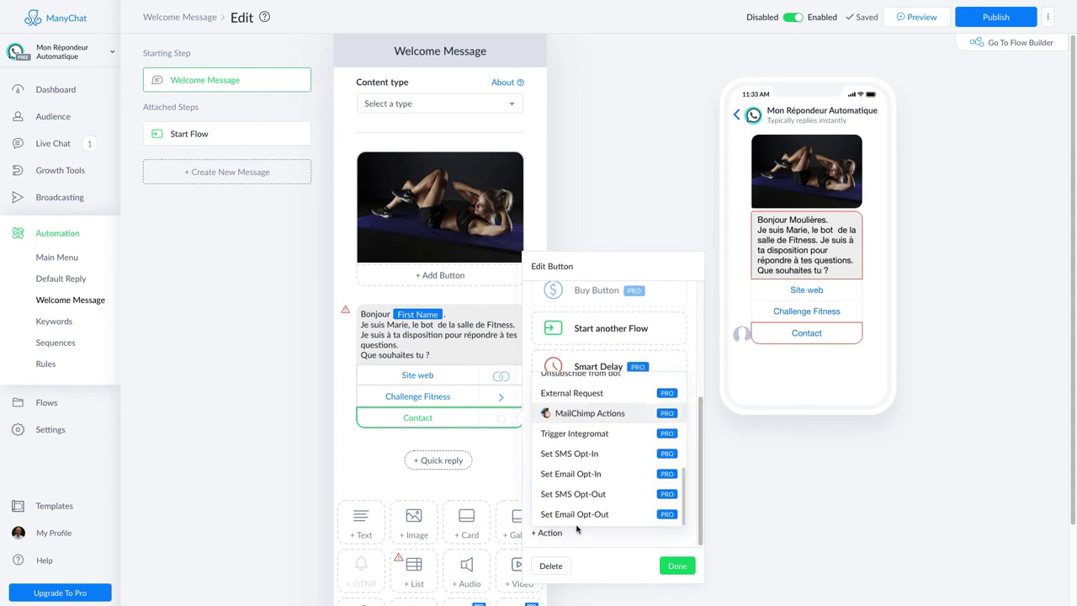
scroll(580, 456, up, 5)
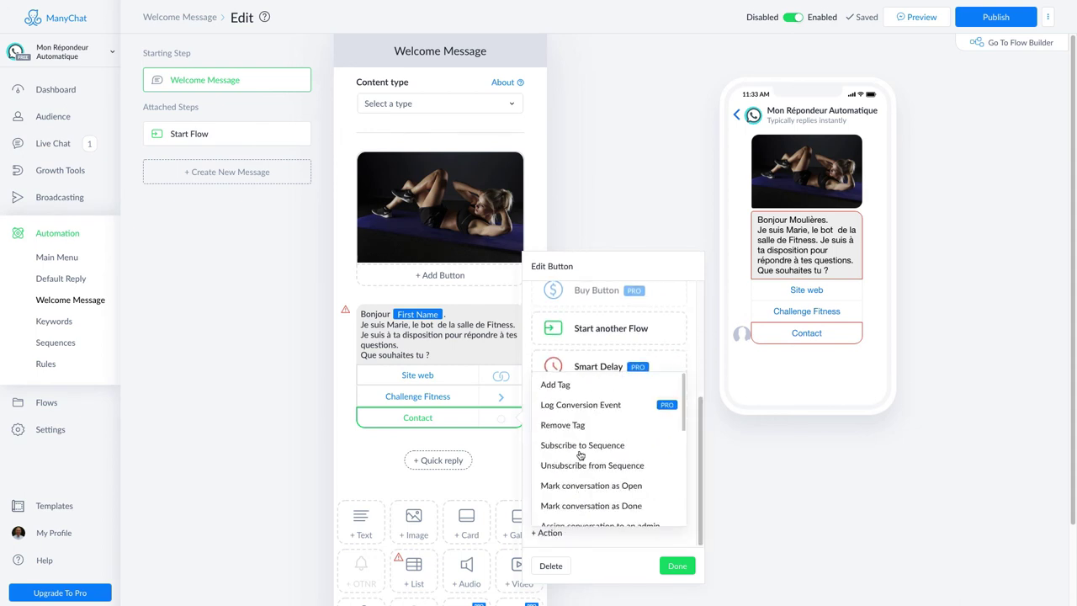
click(630, 487)
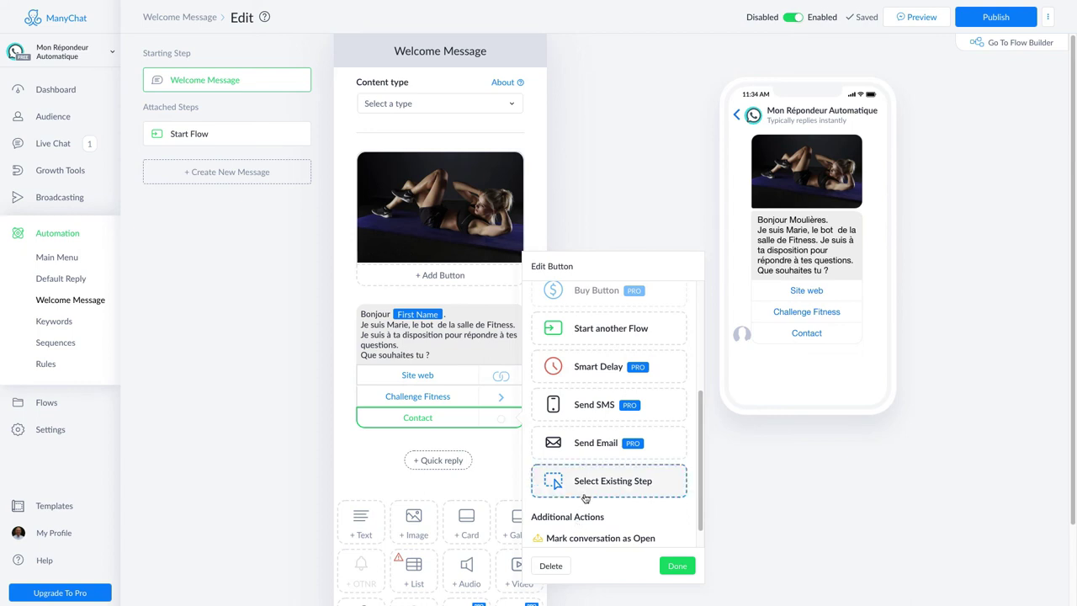
Step: Add a "Notify Admins" action to the Contact button
scroll(585, 498, down, 2)
click(547, 538)
scroll(600, 465, up, 3)
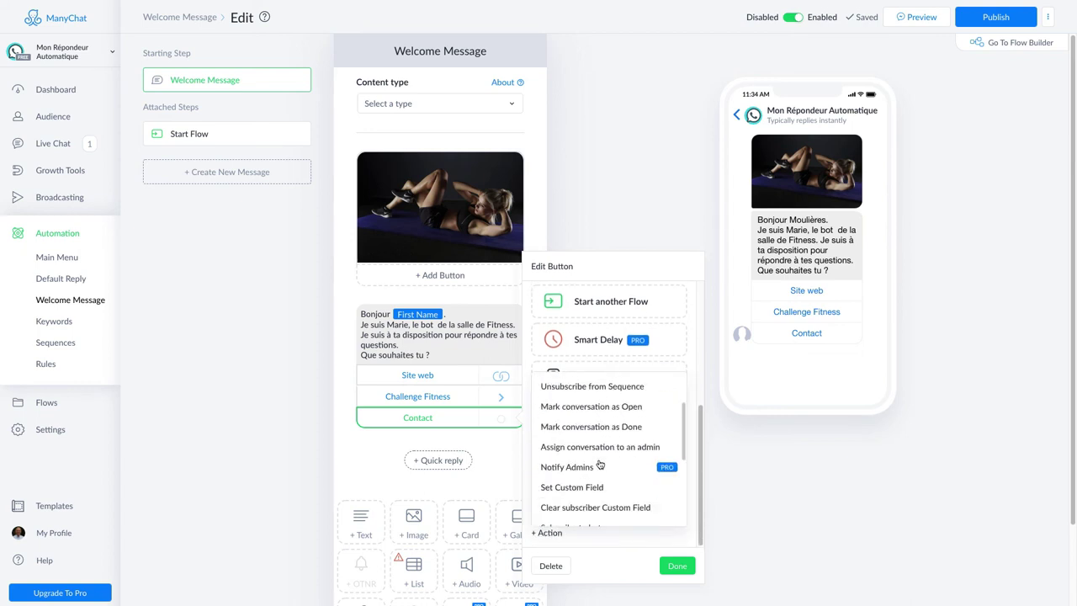
scroll(599, 465, up, 2)
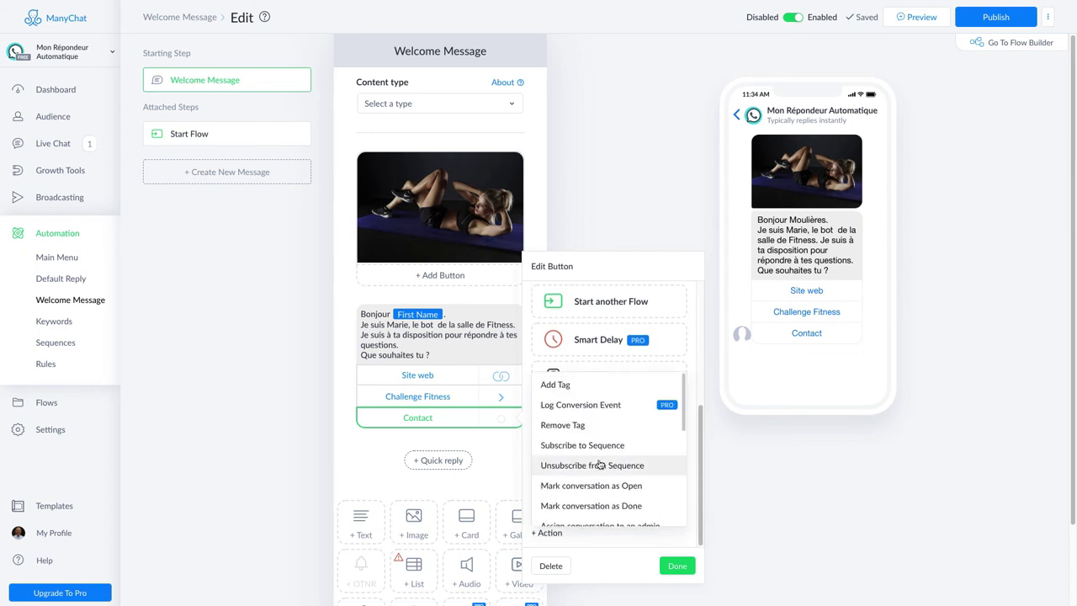
scroll(599, 464, down, 2)
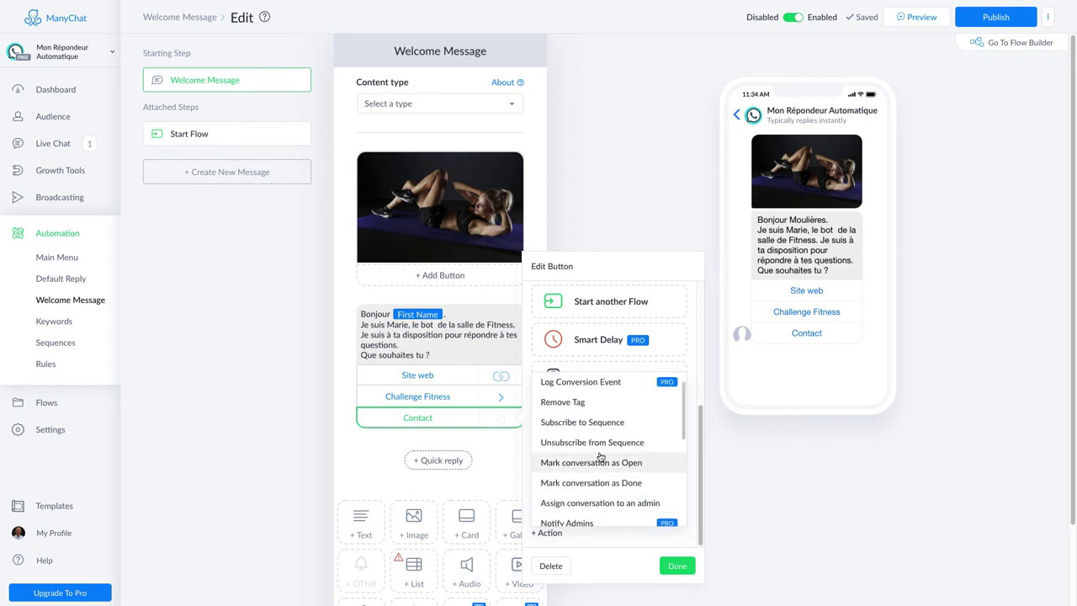
scroll(600, 457, down, 2)
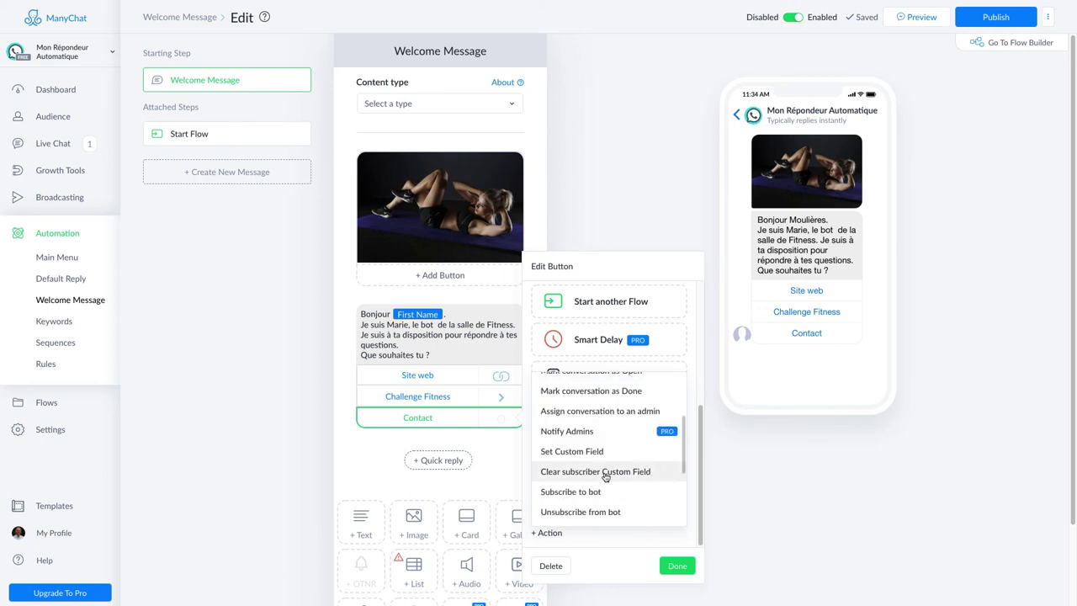
click(640, 468)
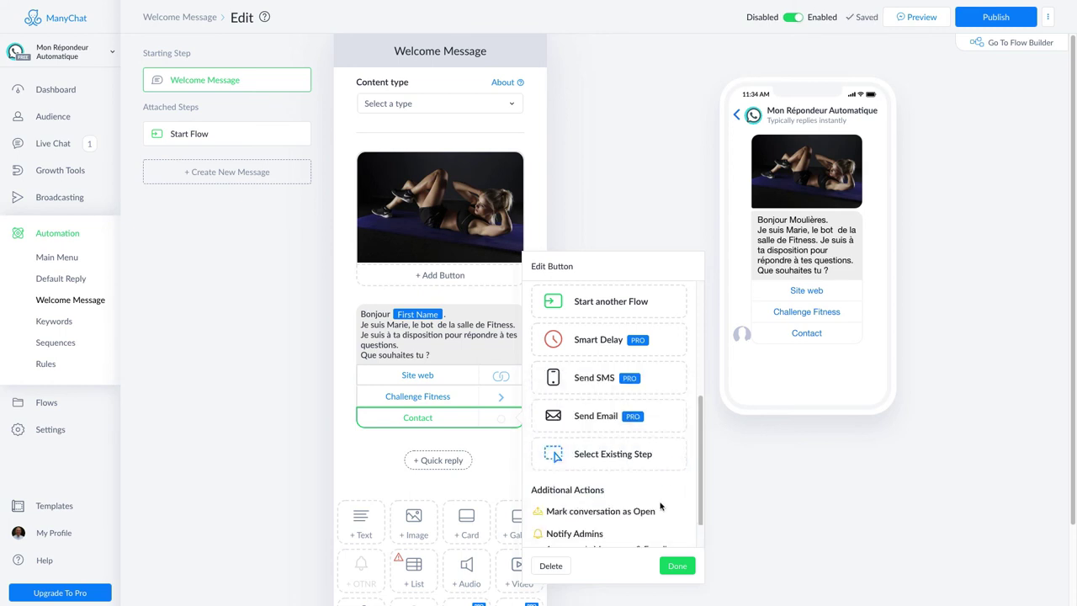
scroll(647, 488, down, 1)
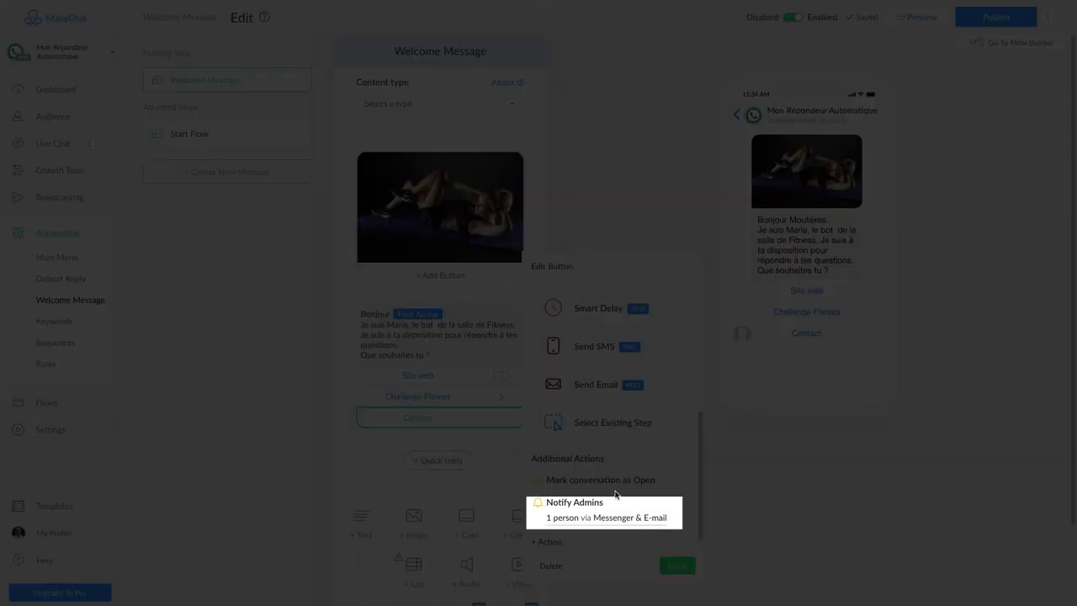
Step: Change the admin notification text after the Full Name variable to "veut parler avec toi" and finish editing the Contact button
double_click(596, 479)
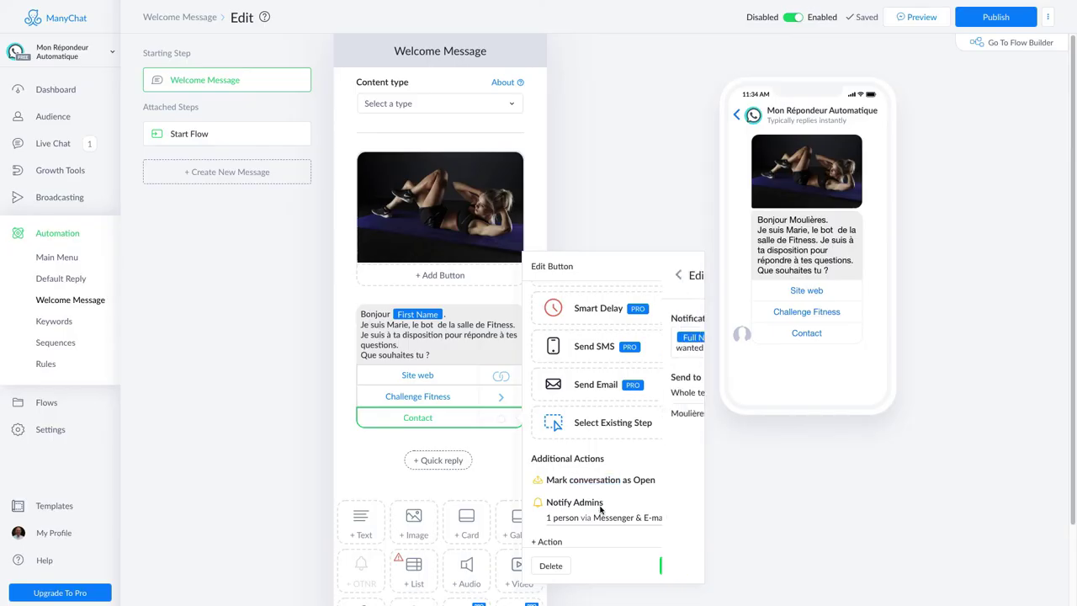
click(600, 508)
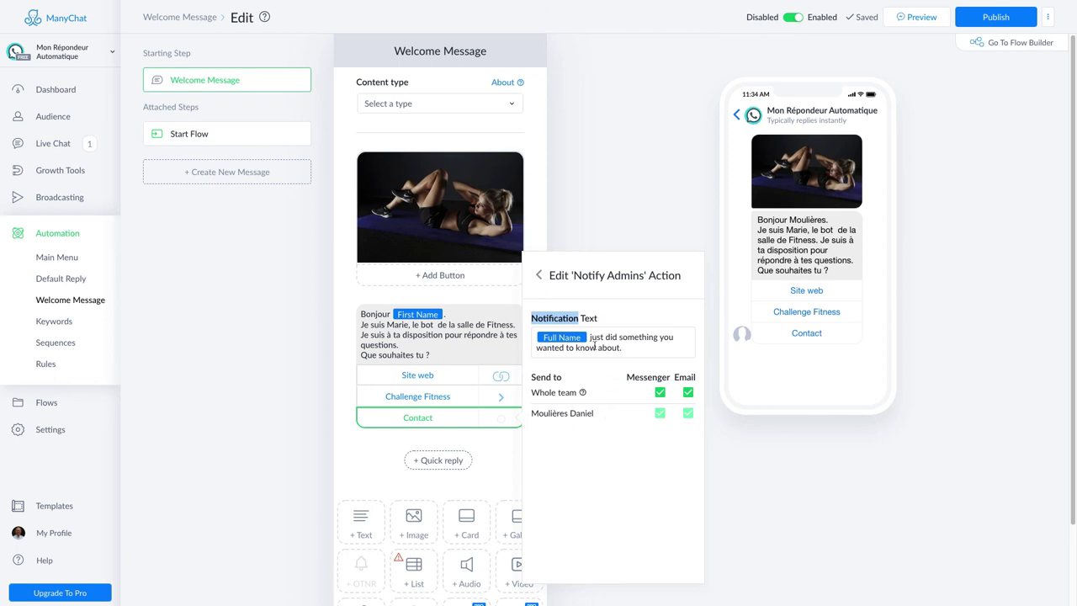
drag(592, 336, 627, 348)
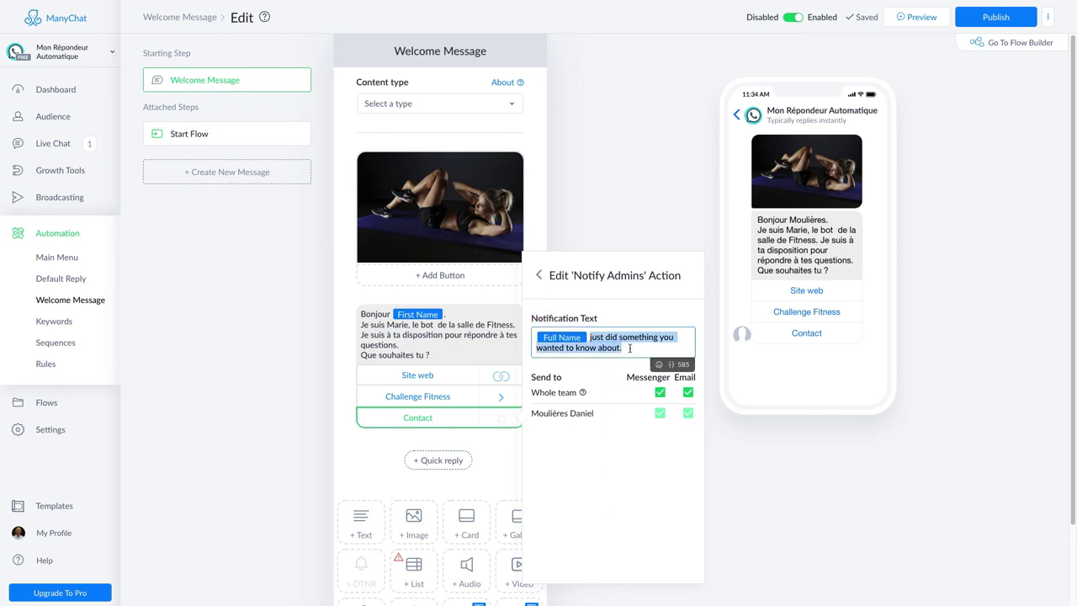
text(veut)
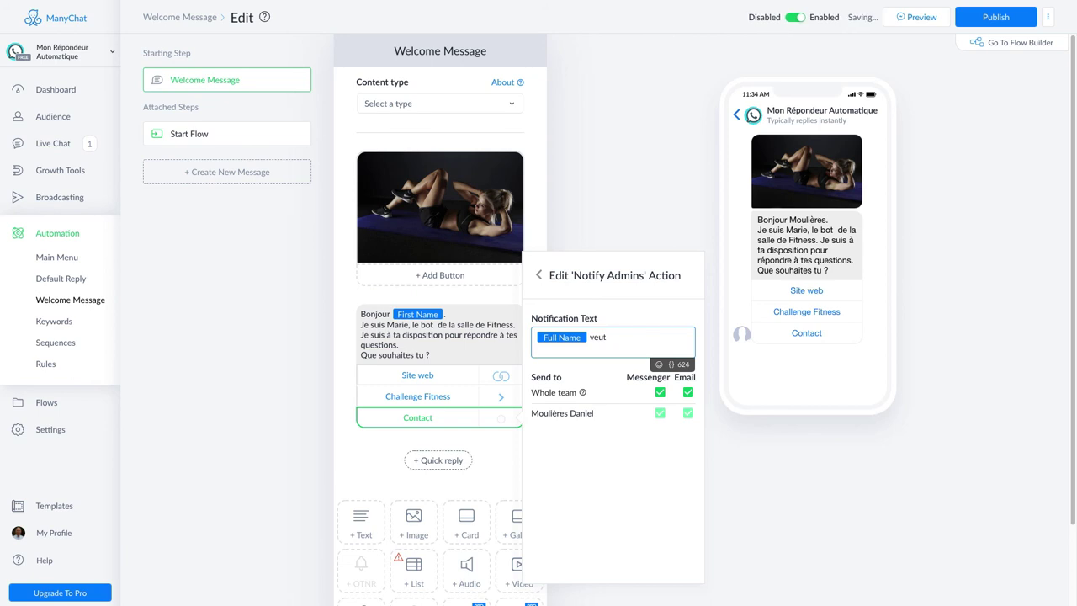
text( parler avec toi)
click(629, 438)
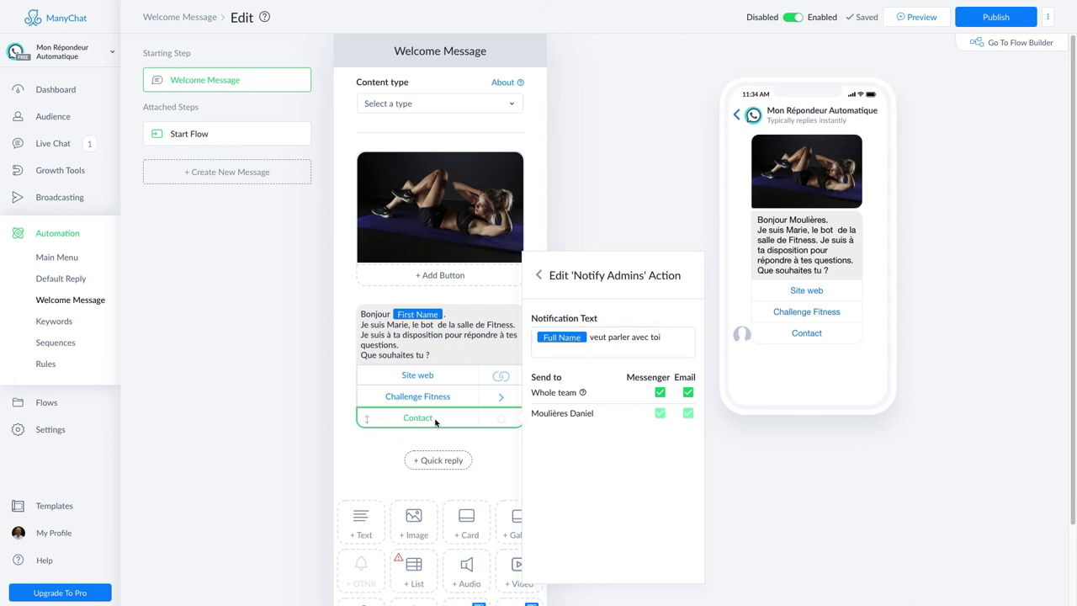
click(539, 275)
click(677, 566)
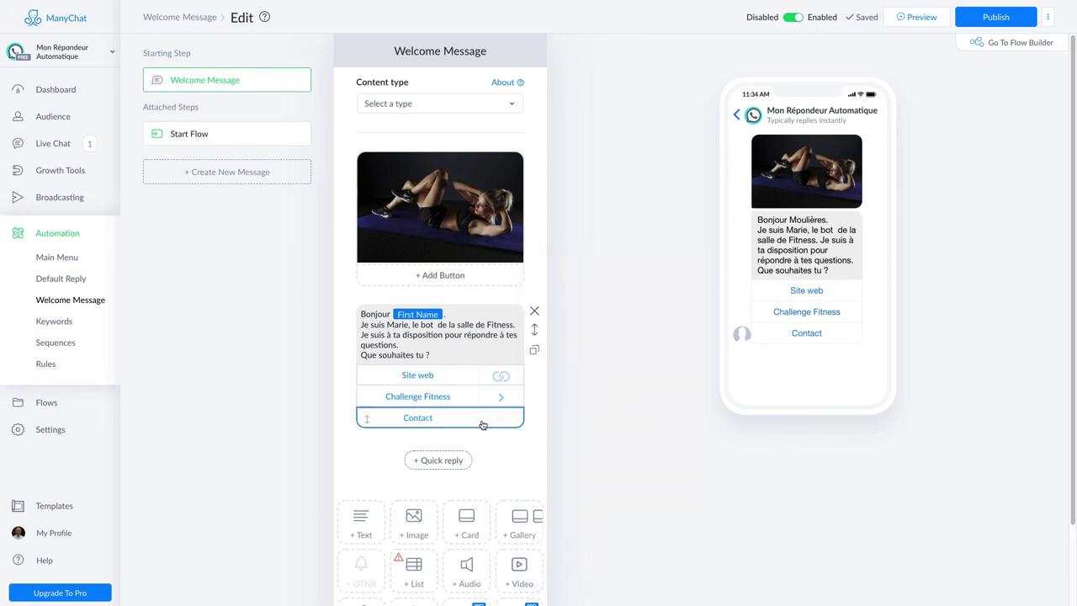
Step: Make the Contact button send a message when pressed and open that attached message for editing
click(500, 423)
click(611, 376)
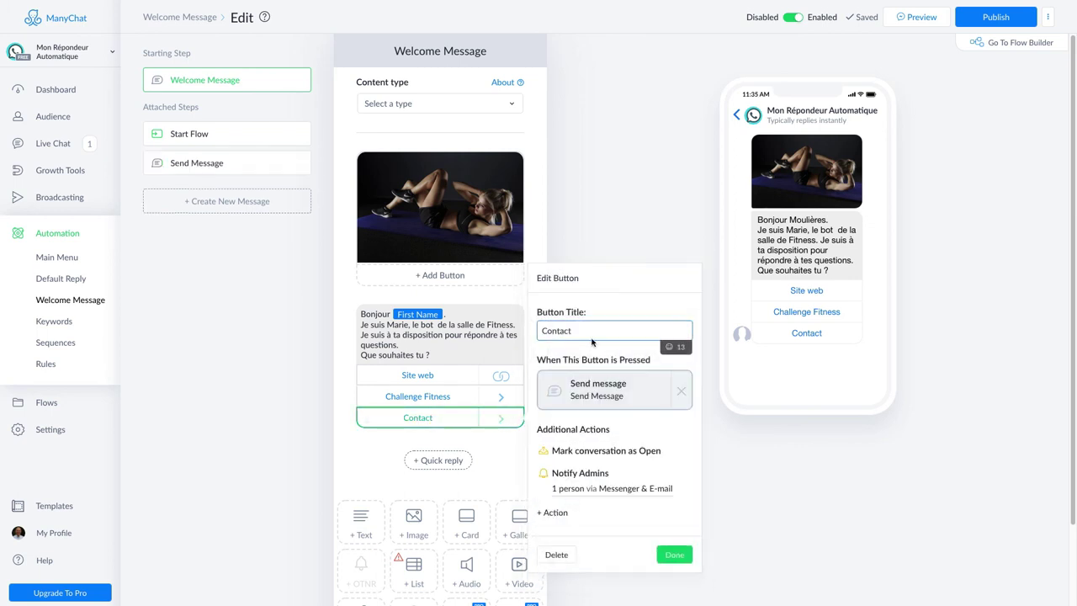
click(596, 393)
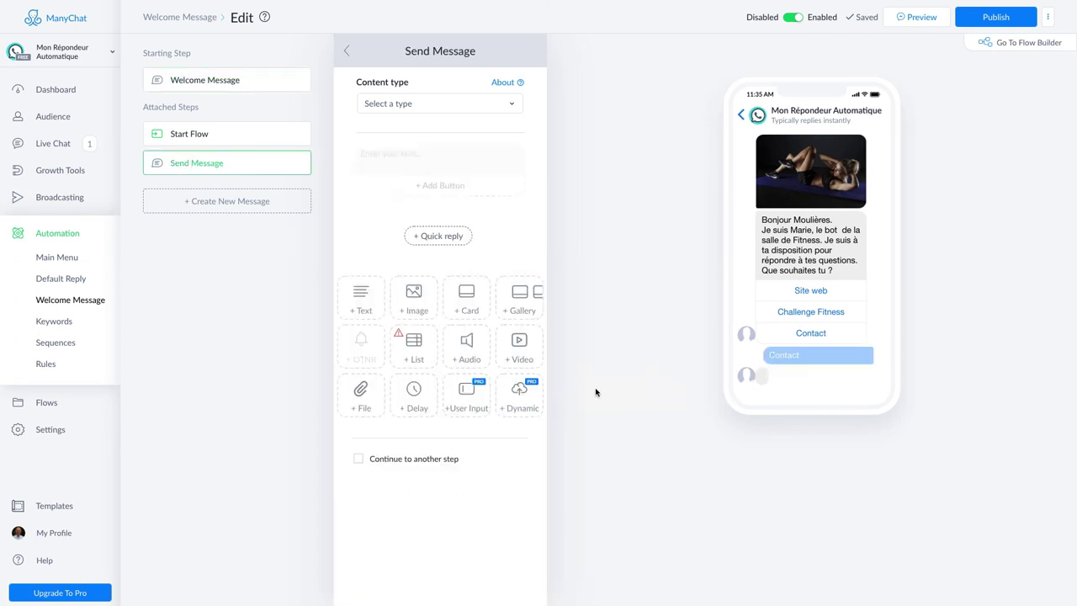
Step: Begin the Contact reply's text with "Ok" followed by the First Name variable
click(400, 171)
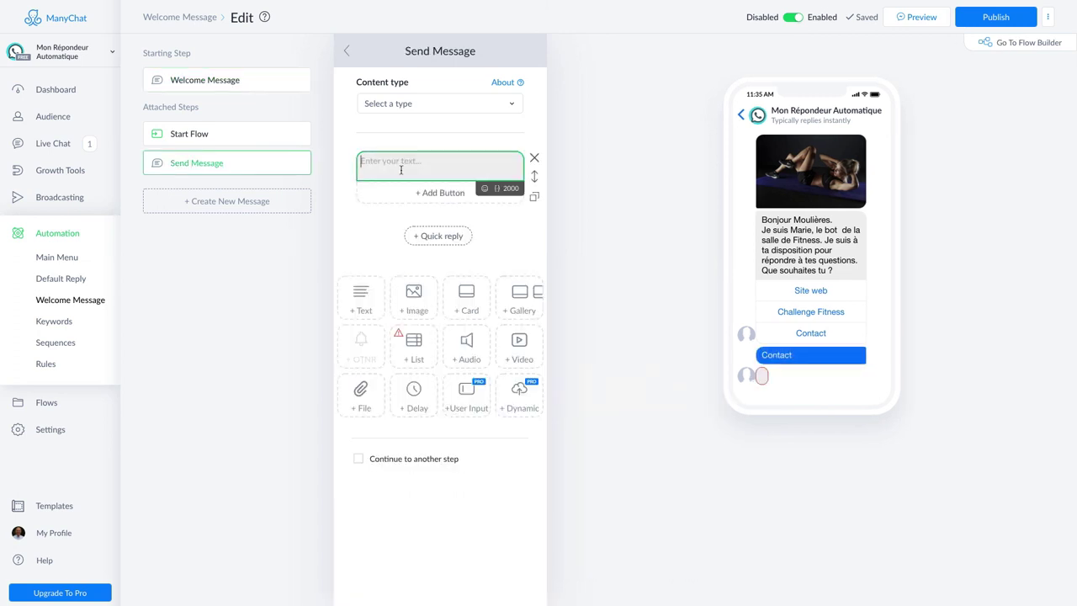
text(Ok)
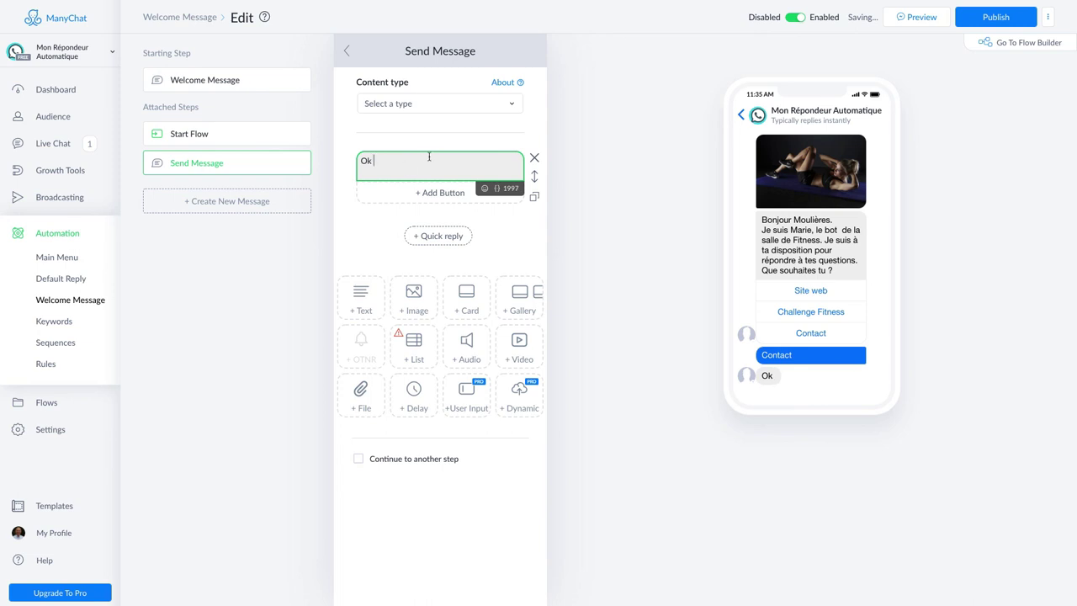
click(497, 188)
click(481, 247)
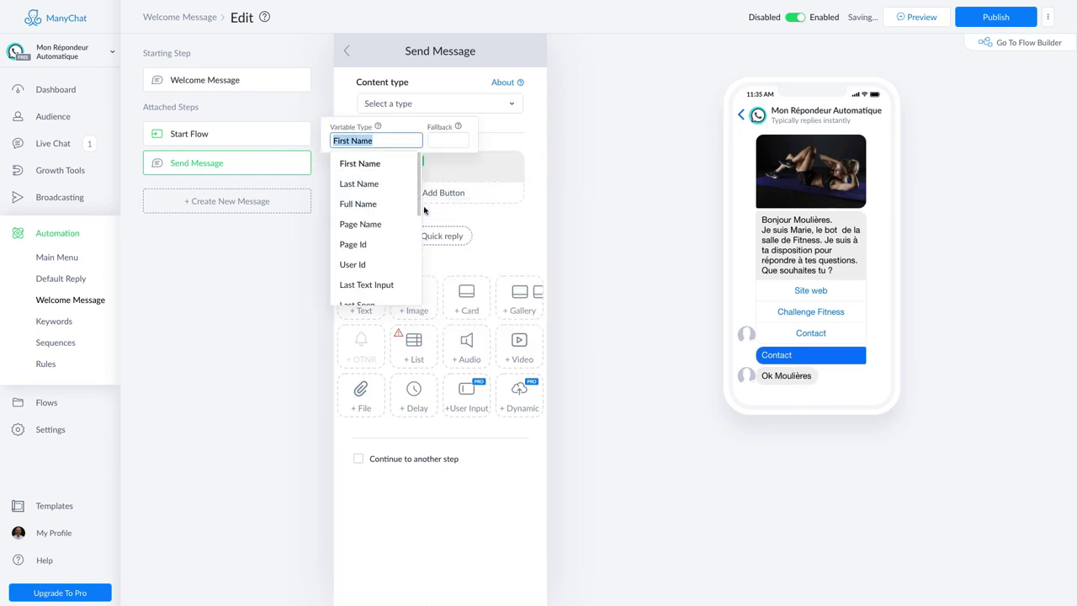
Step: Add a second reply line, the staff member's first name plus "va te répondre en direct le plus rapidement possible", and return to the Welcome Message
click(442, 163)
key(Return)
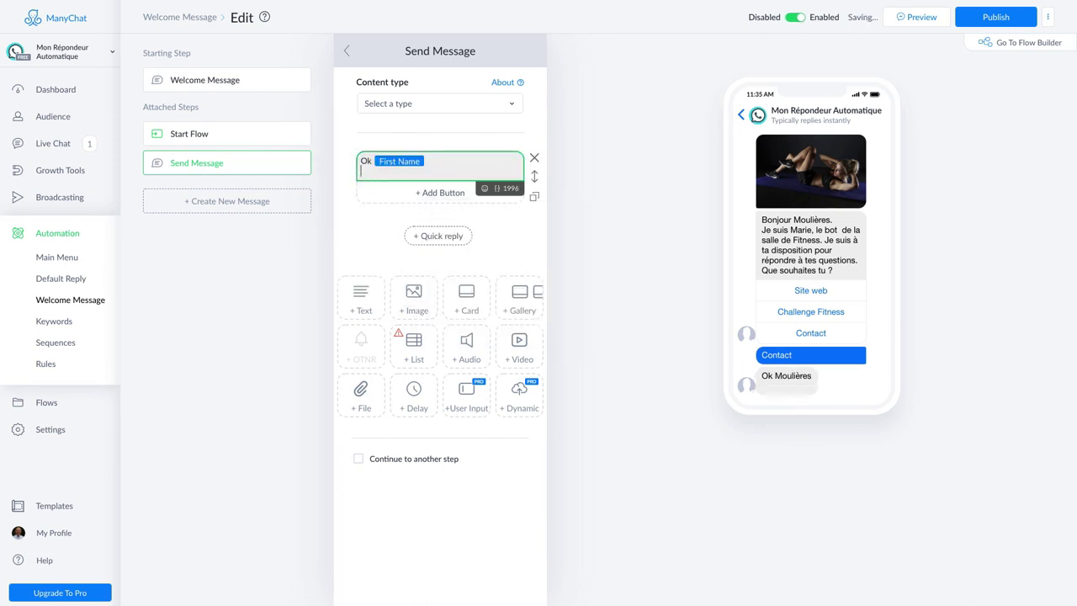
text(Marie va te répondre en direct le p)
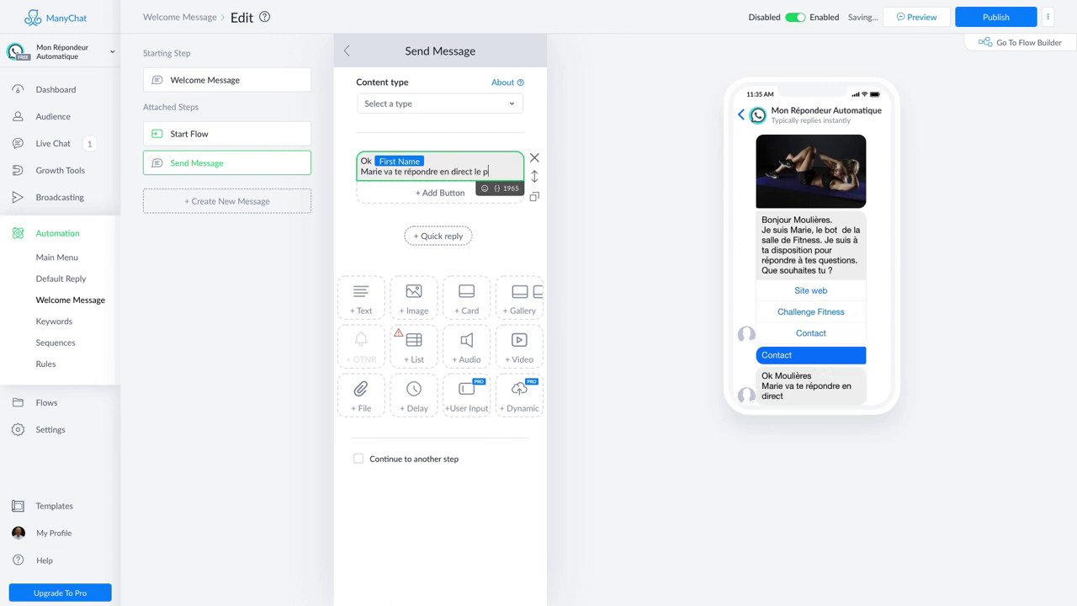
text(lus rapidement possi)
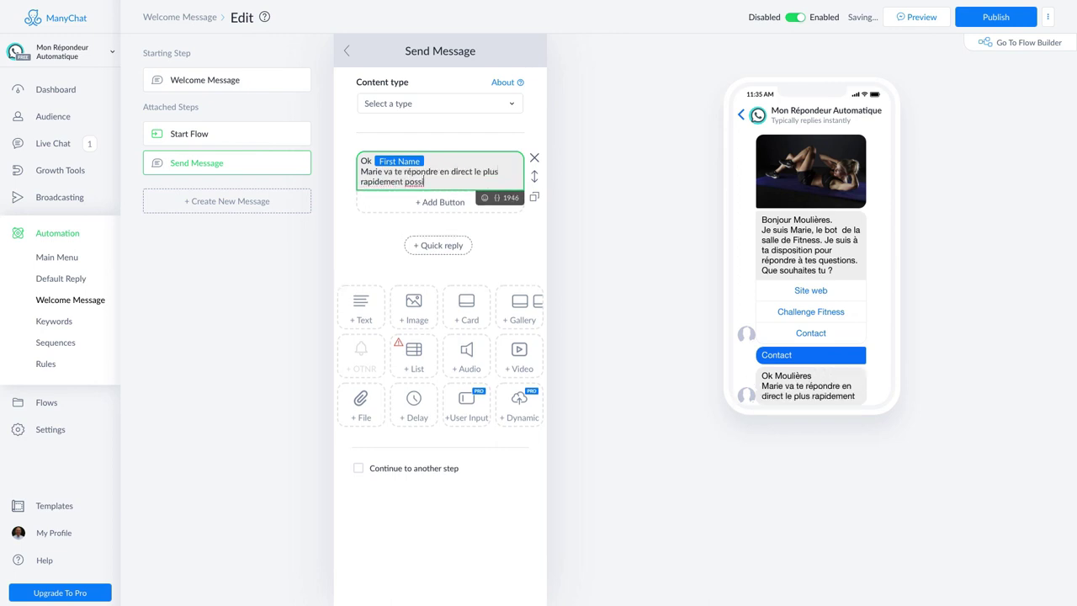
text(ble)
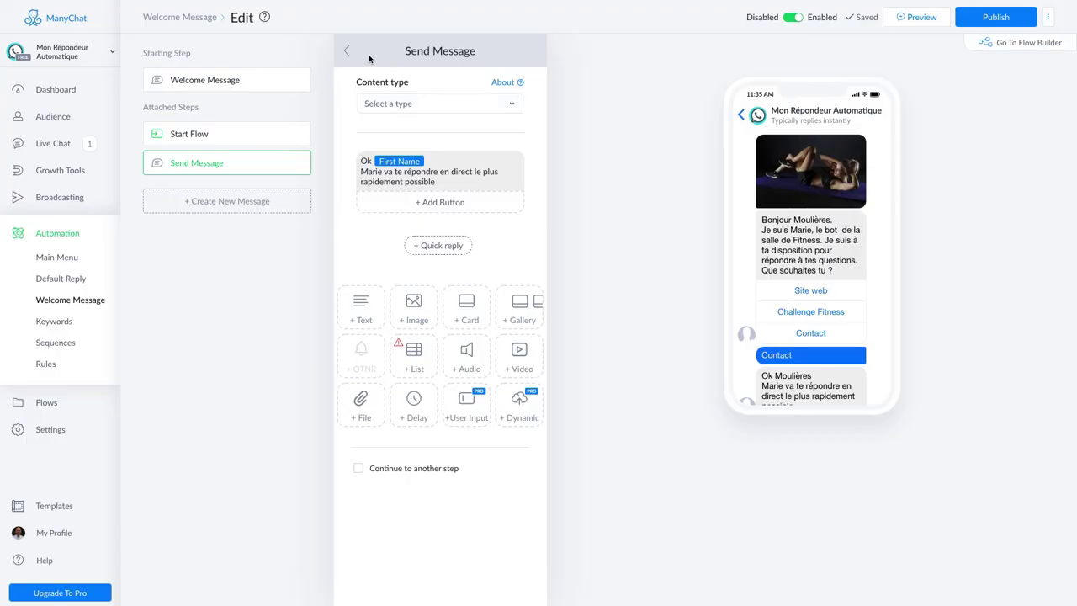
click(346, 50)
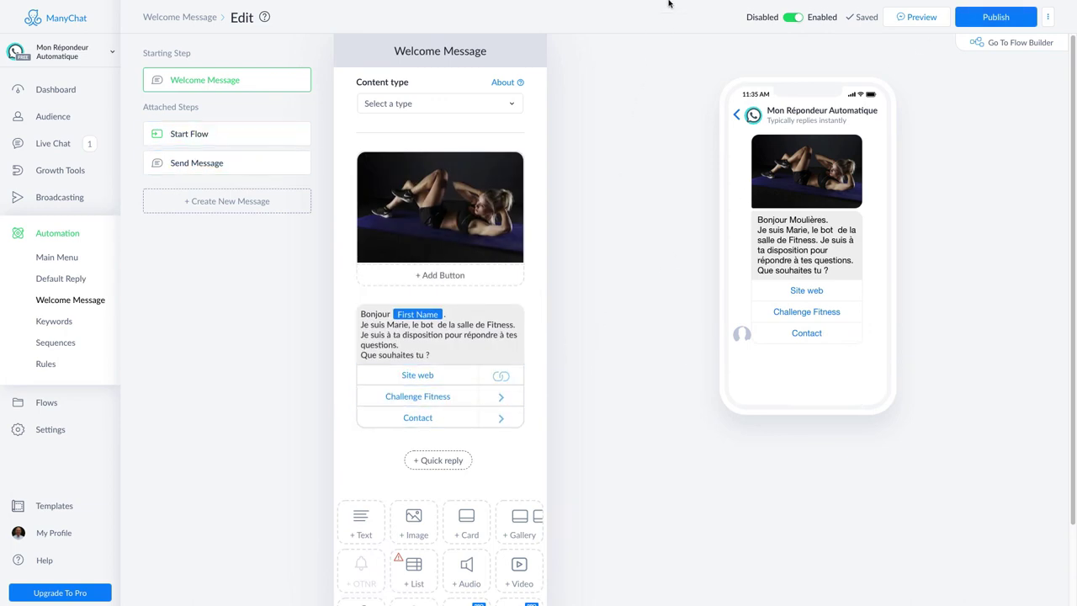
mouse_move(740, 7)
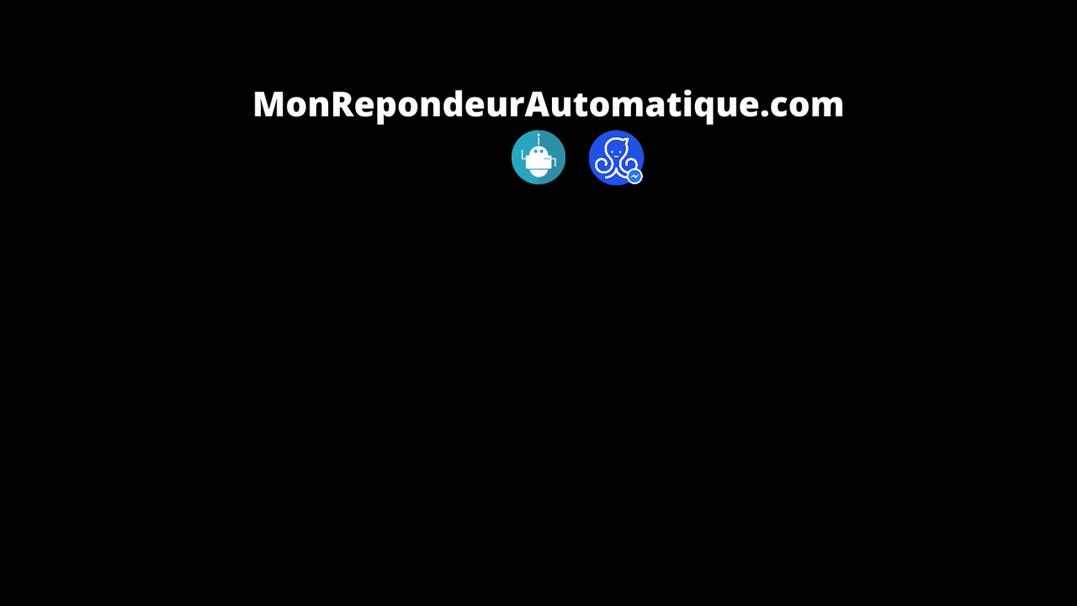